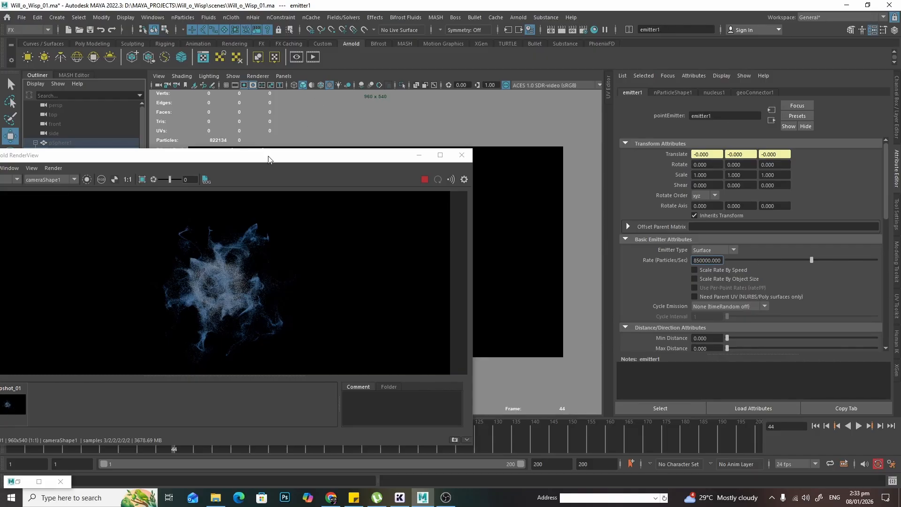
# - Move the Arnold RenderView window aside and close it
pyautogui.moveTo(267, 155); pyautogui.dragTo(616, 127)
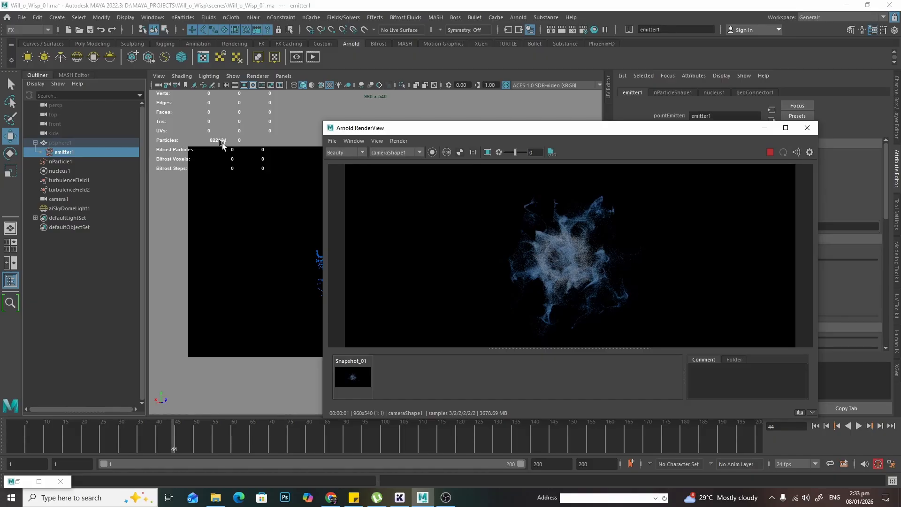
pyautogui.click(806, 128)
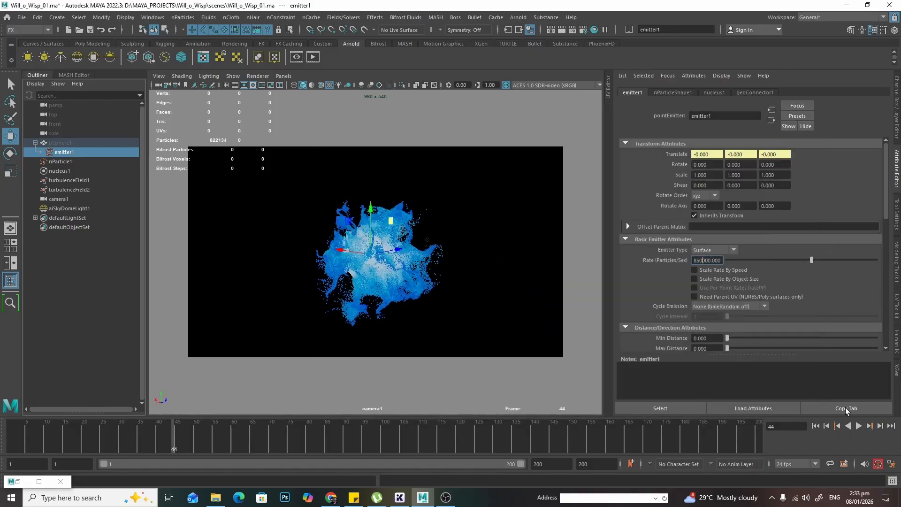
# - Play the particle simulation, stop playback, and clear the current selection in the viewport
pyautogui.click(858, 426)
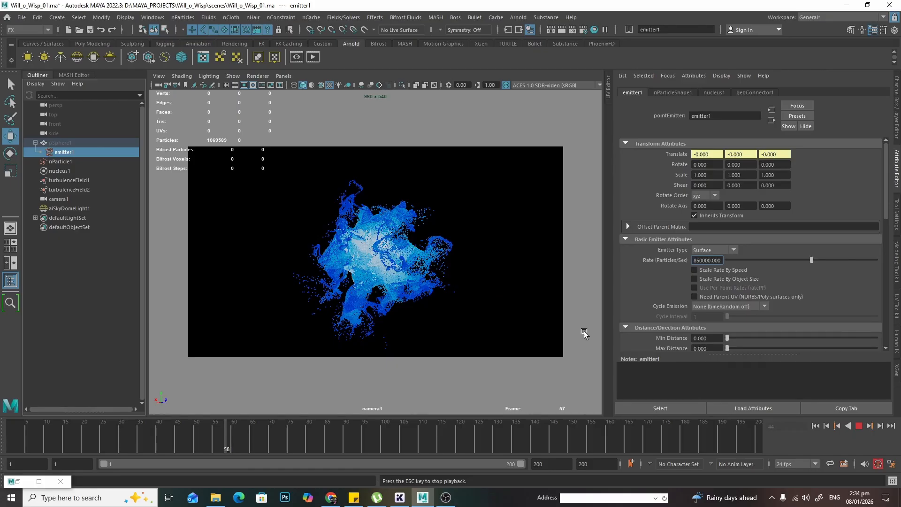
pyautogui.click(859, 425)
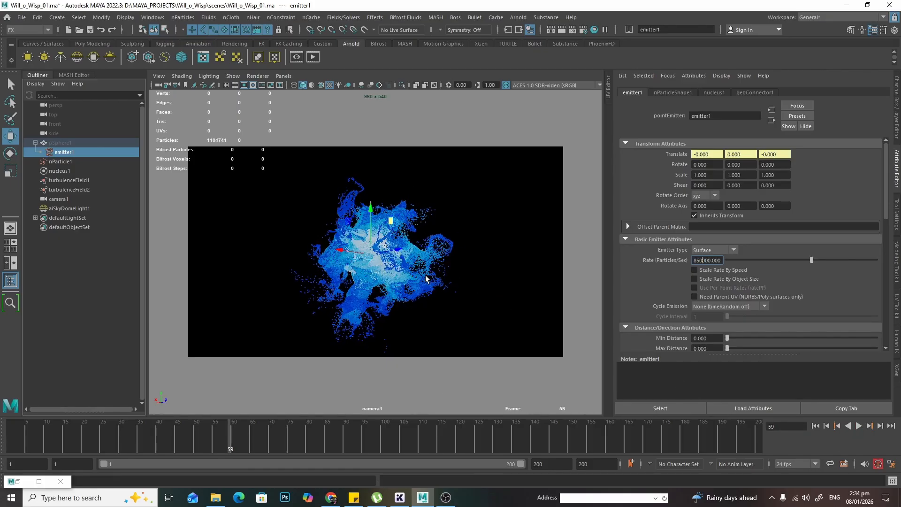
pyautogui.click(547, 298)
pyautogui.press('q')
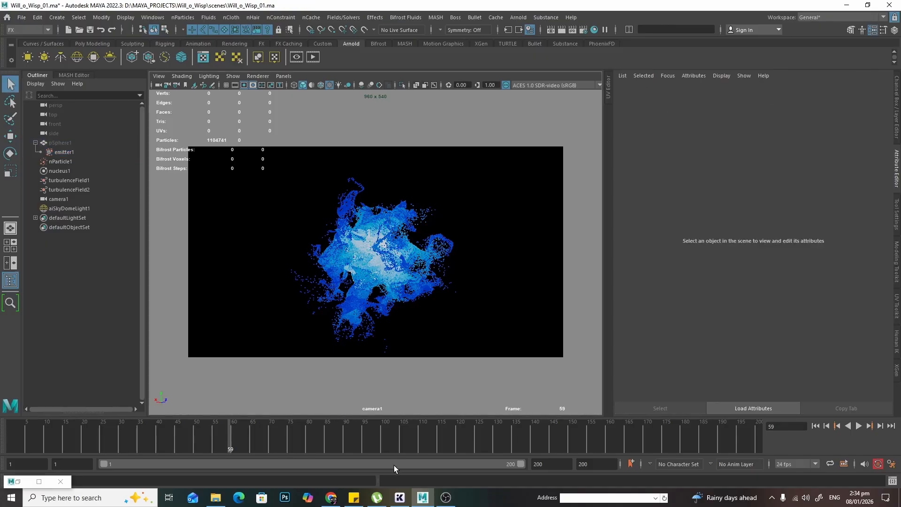
# - Open the Arnold RenderView window and reposition it
pyautogui.click(319, 57)
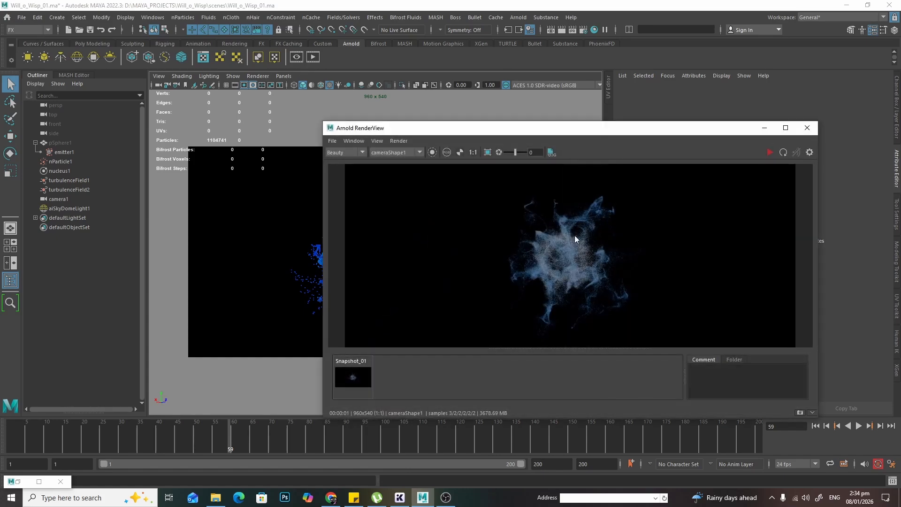
pyautogui.moveTo(528, 133); pyautogui.dragTo(658, 148)
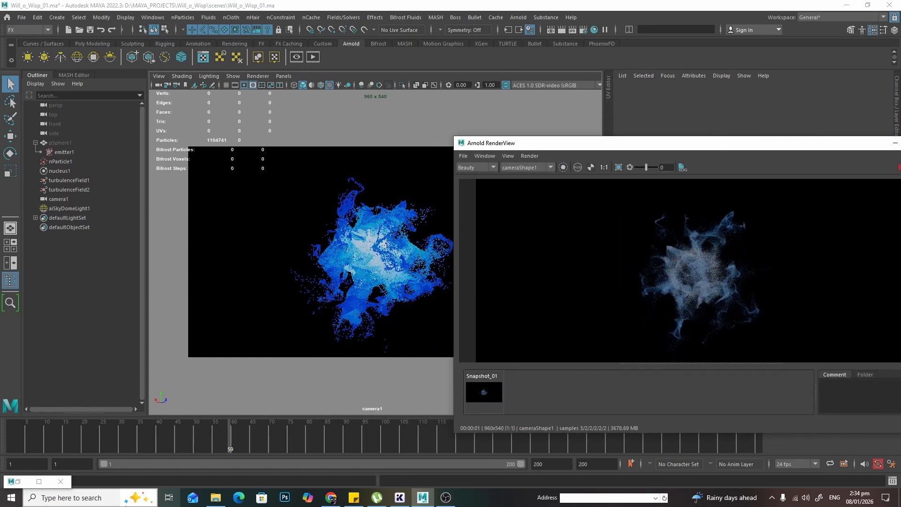
# - Bring up the Hypershade window, clear the node editor graph and show the Materials browser
pyautogui.click(17, 482)
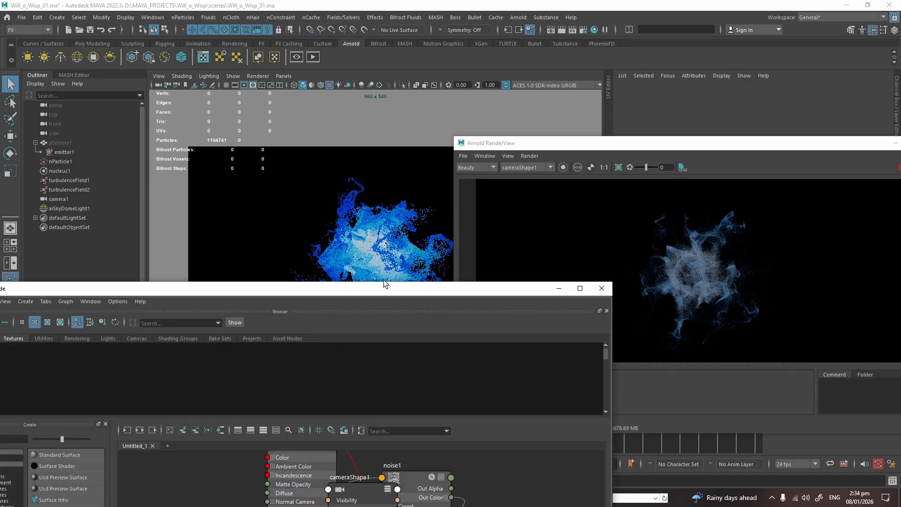
pyautogui.moveTo(378, 295); pyautogui.dragTo(578, 68)
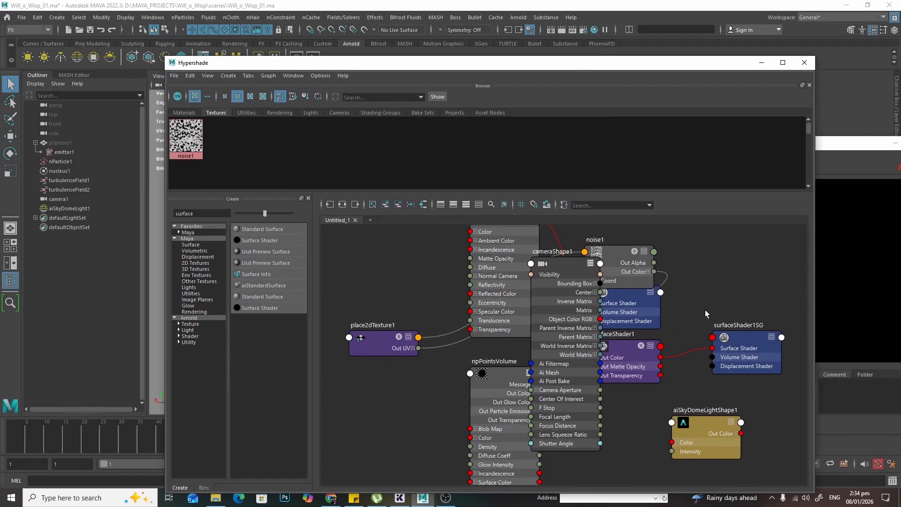
pyautogui.scroll(-3, 706, 328)
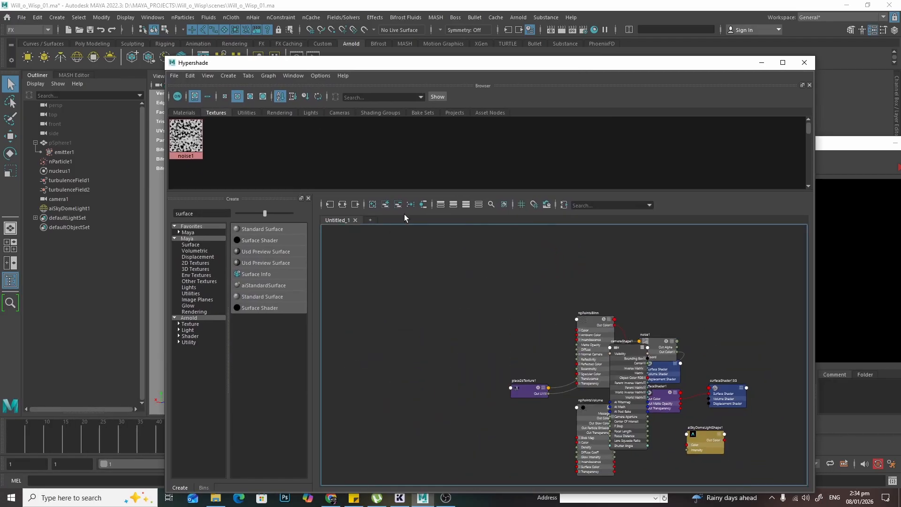
pyautogui.click(372, 204)
pyautogui.click(184, 113)
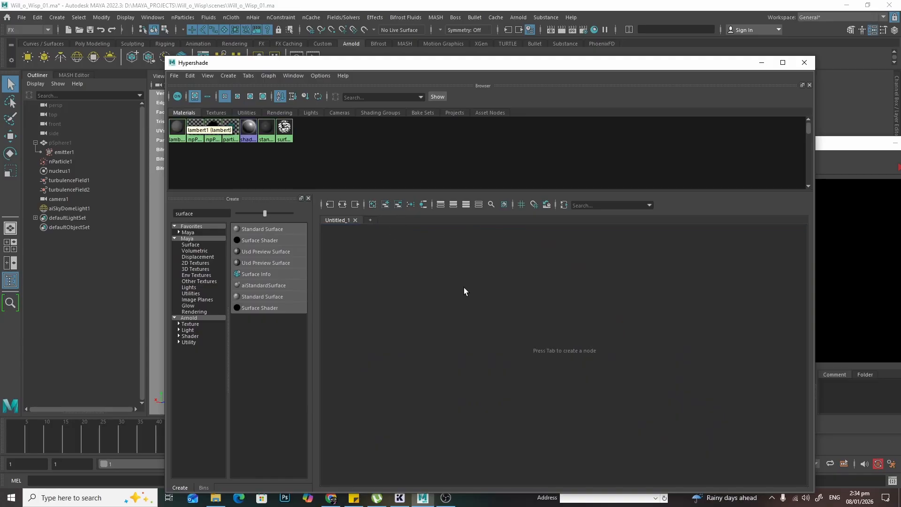
# - Search the node list for aistandard and create an aiStandardSurface material
pyautogui.doubleClick(198, 213)
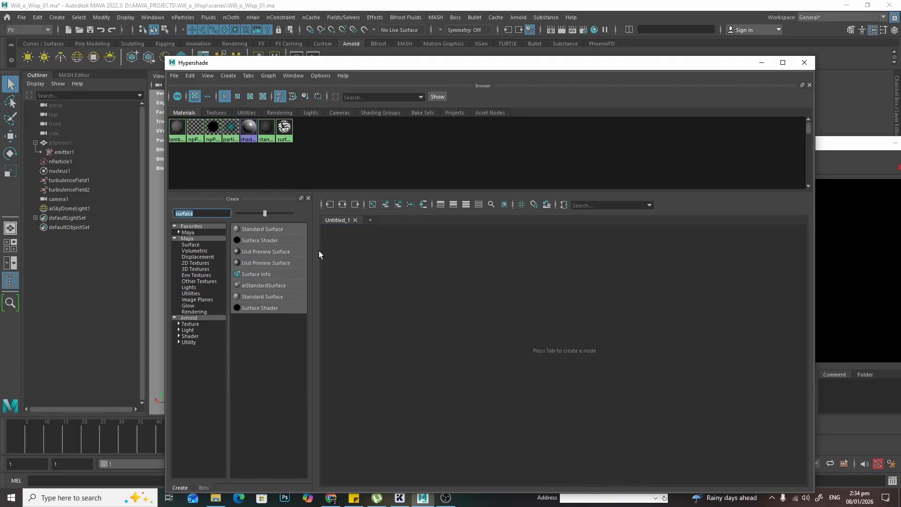
pyautogui.write('ai')
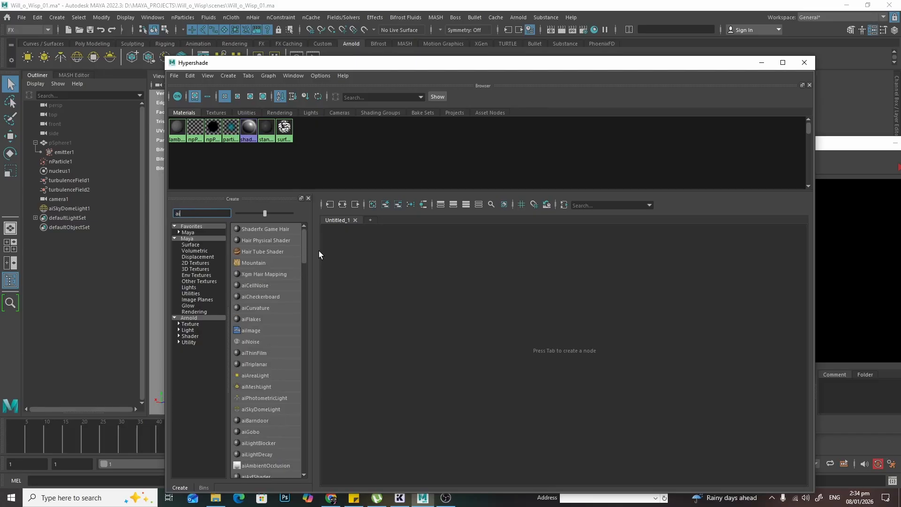
pyautogui.write('standard')
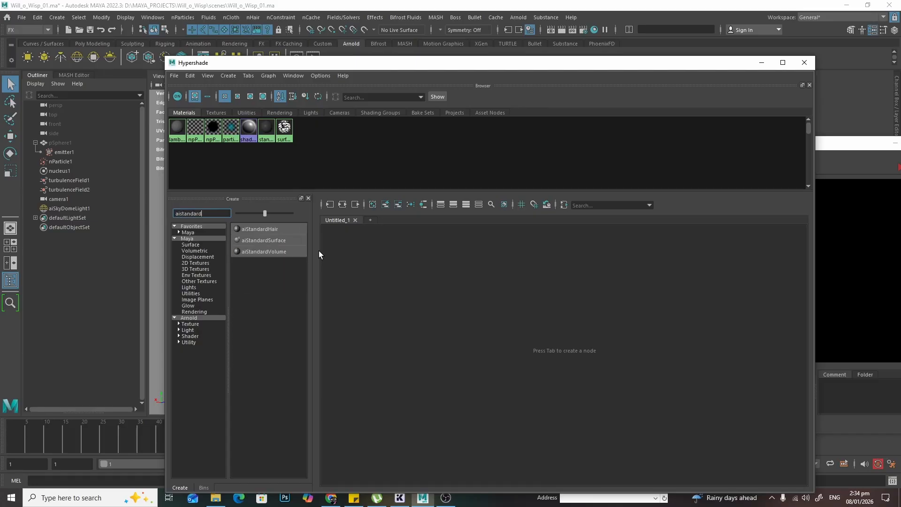
pyautogui.click(273, 240)
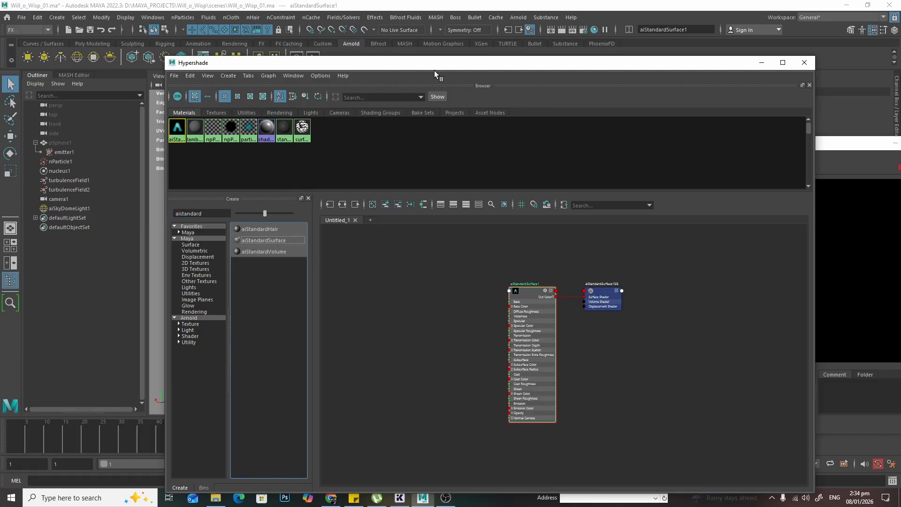
# - Select the particles in the viewport and assign the new aiStandardSurface material to the viewport selection
pyautogui.moveTo(424, 67); pyautogui.dragTo(699, 122)
pyautogui.moveTo(332, 177); pyautogui.dragTo(391, 190)
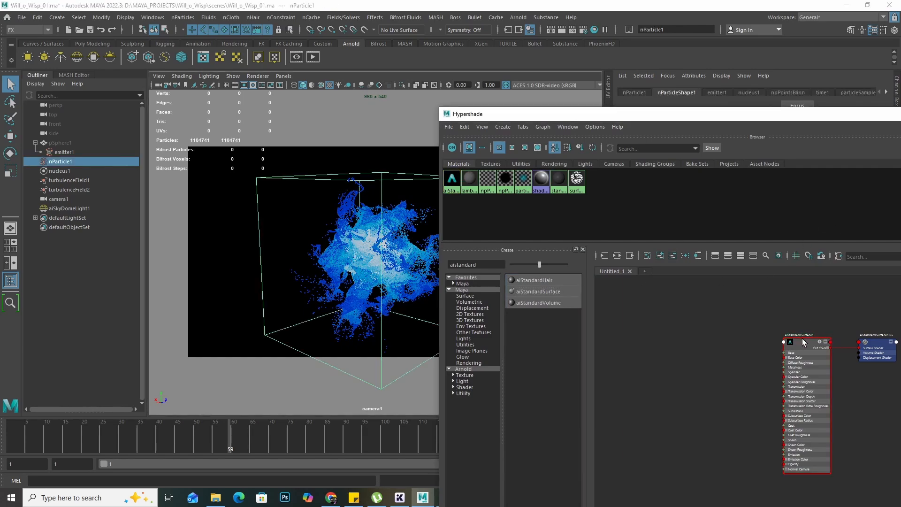
pyautogui.rightClick(780, 326)
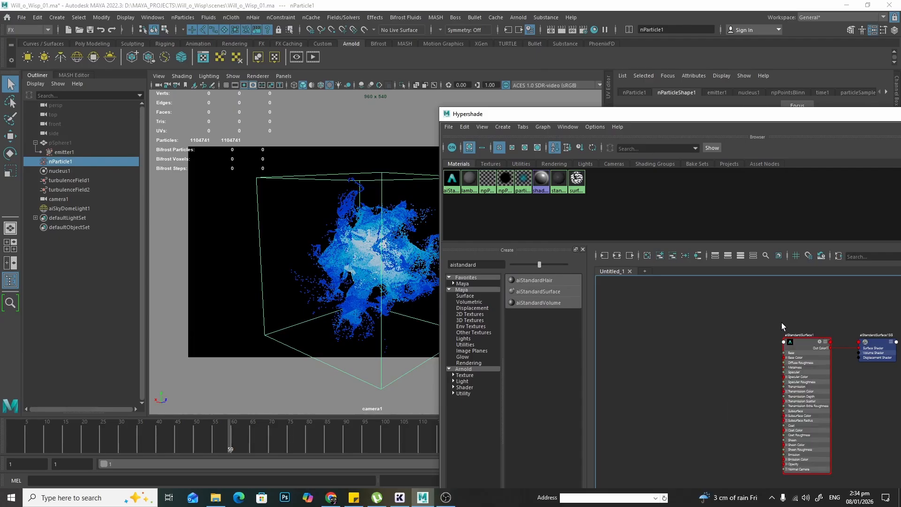
pyautogui.keyDown('alt'); pyautogui.moveTo(769, 315); pyautogui.dragTo(676, 319, button='middle'); pyautogui.keyUp('alt')
pyautogui.scroll(-2, 675, 319)
pyautogui.scroll(5, 675, 320)
pyautogui.rightClick(730, 378)
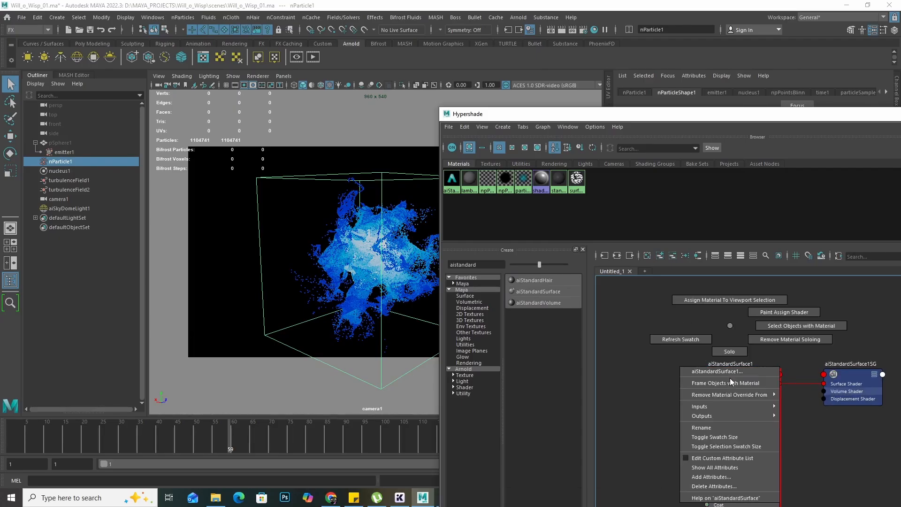
pyautogui.click(733, 297)
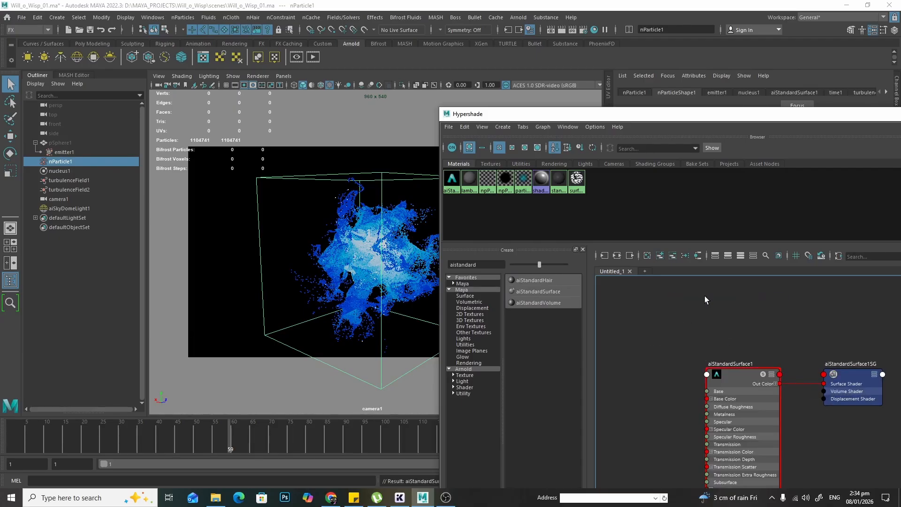
# - Rename the aiStandardSurface material node to Particle_AI
pyautogui.moveTo(738, 377); pyautogui.dragTo(714, 336)
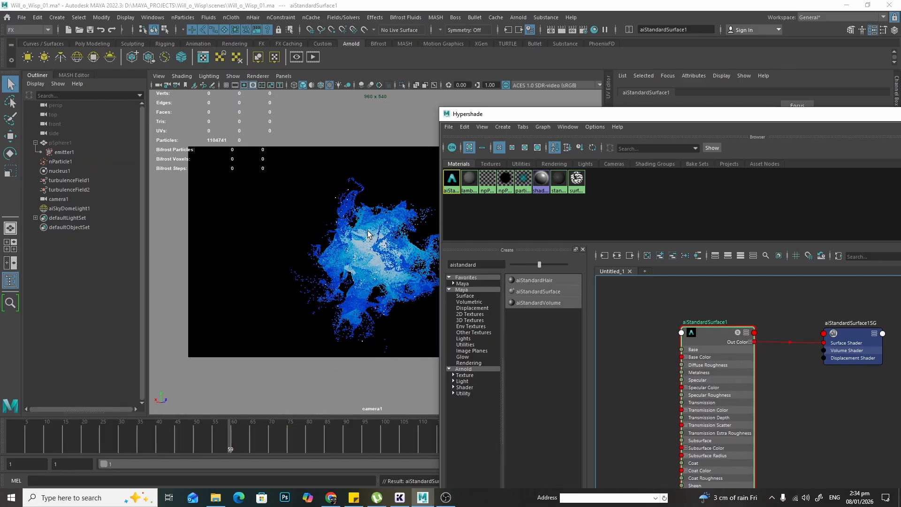
pyautogui.doubleClick(721, 323)
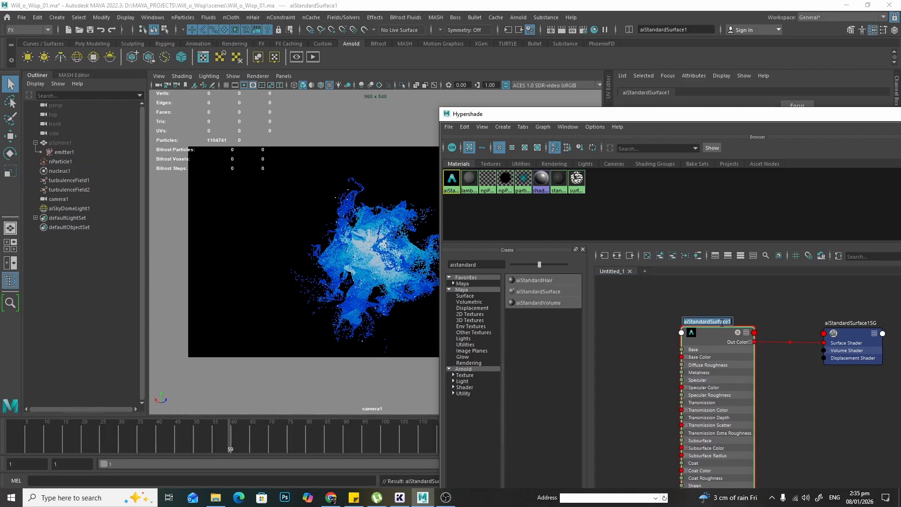
pyautogui.write('Particle_AI')
pyautogui.press('Return')
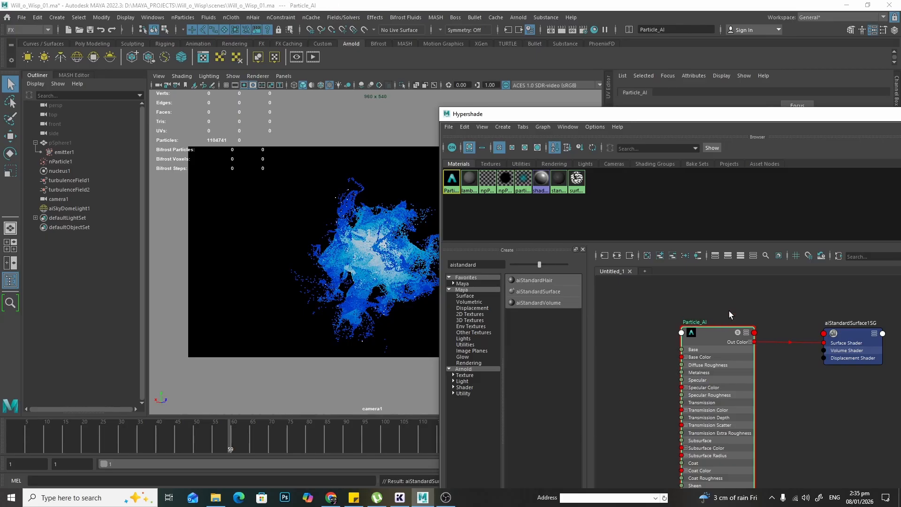
# - Search the node list for particle and create a Particle Sampler node beside the material
pyautogui.doubleClick(464, 264)
pyautogui.moveTo(768, 119); pyautogui.dragTo(597, 71)
pyautogui.moveTo(542, 285); pyautogui.dragTo(628, 287)
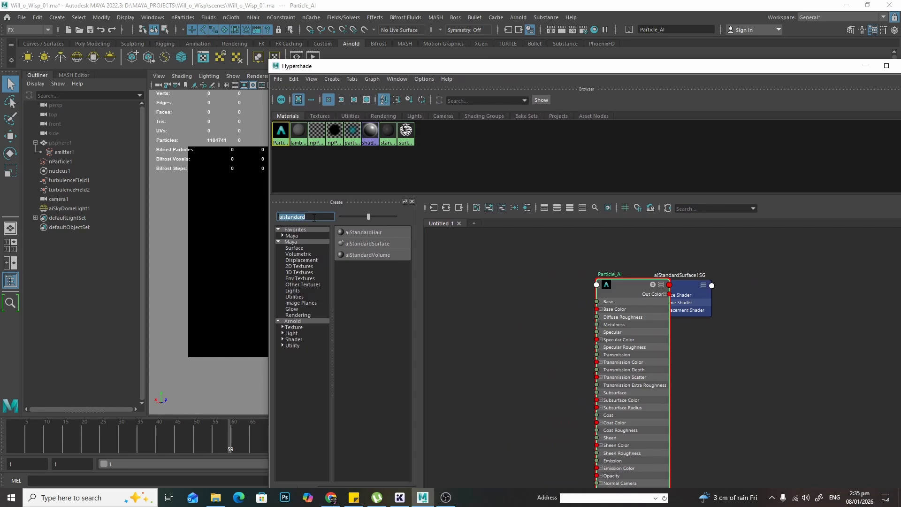
pyautogui.write('particles')
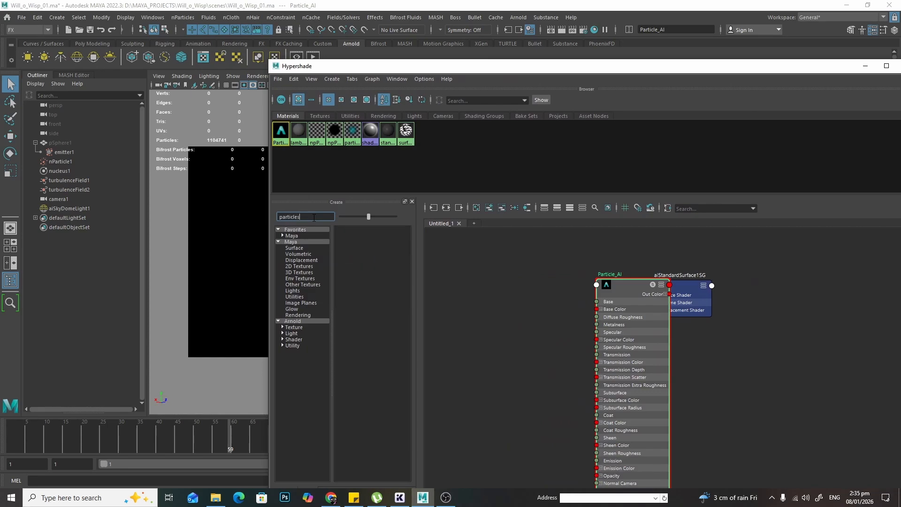
pyautogui.press('BackSpace')
pyautogui.click(369, 246)
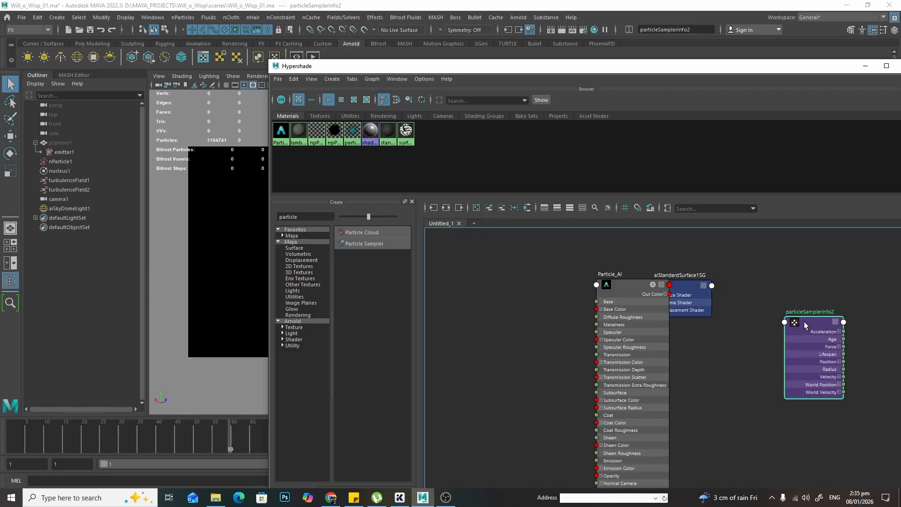
pyautogui.moveTo(812, 321); pyautogui.dragTo(482, 288)
# - Expand the particleSamplerInfo2 node to show all of its attributes
pyautogui.scroll(3, 510, 319)
pyautogui.scroll(-2, 598, 321)
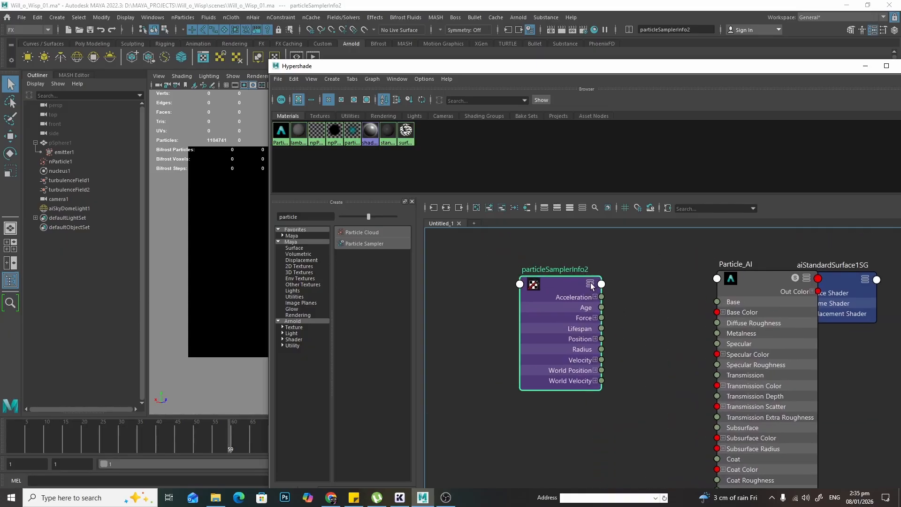
pyautogui.scroll(4, 610, 293)
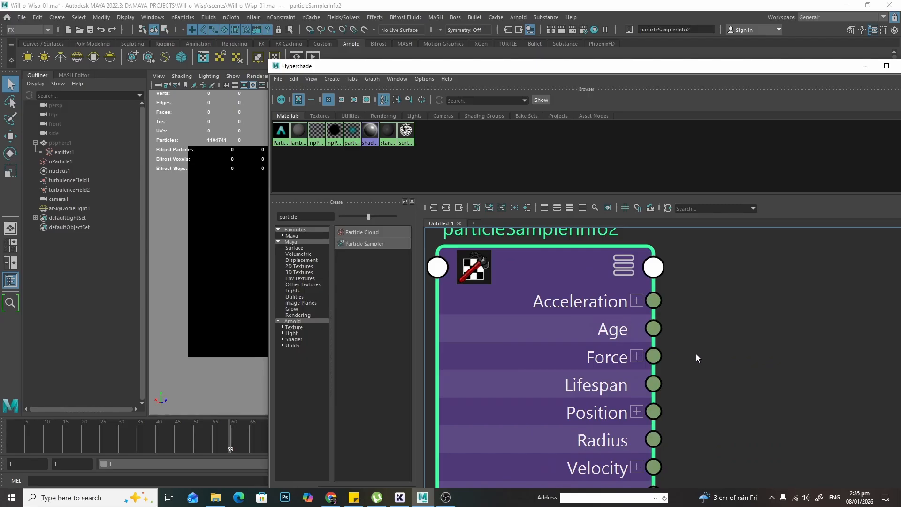
pyautogui.scroll(-3, 657, 300)
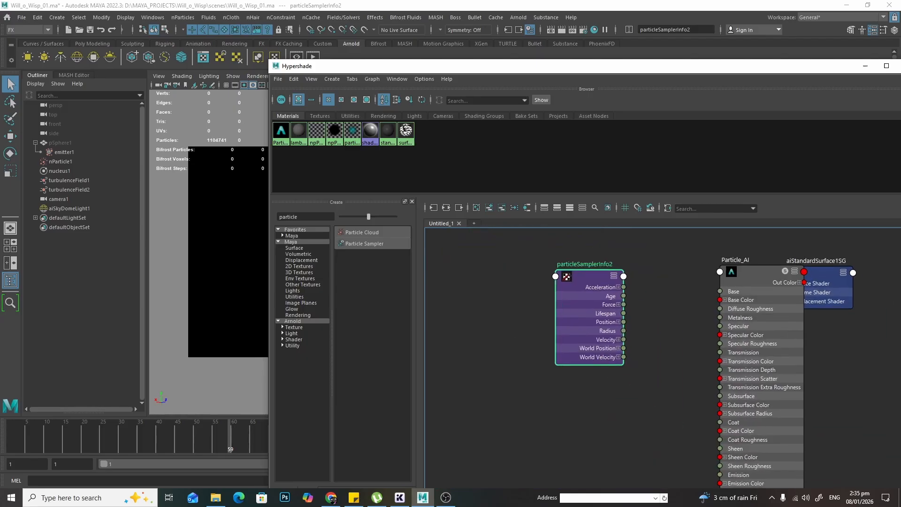
pyautogui.click(613, 276)
pyautogui.click(613, 276)
pyautogui.click(614, 276)
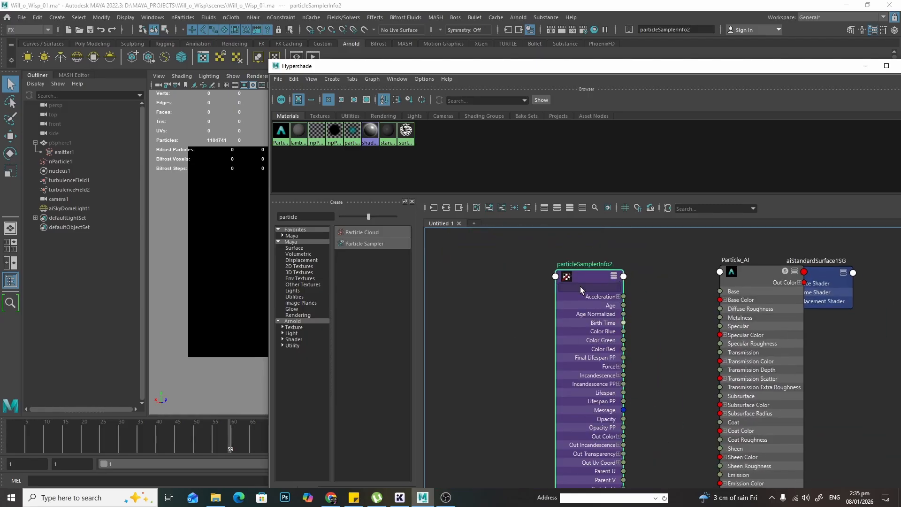
# - Connect the particle sampler's Out Color to the Base Color of Particle_AI
pyautogui.moveTo(696, 352); pyautogui.dragTo(629, 305, button='middle')
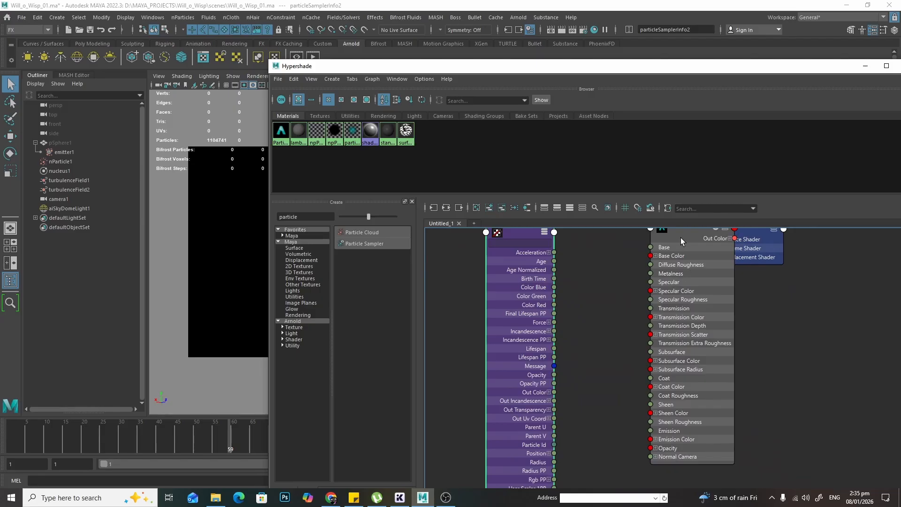
pyautogui.moveTo(684, 240); pyautogui.dragTo(675, 290)
pyautogui.scroll(3, 502, 409)
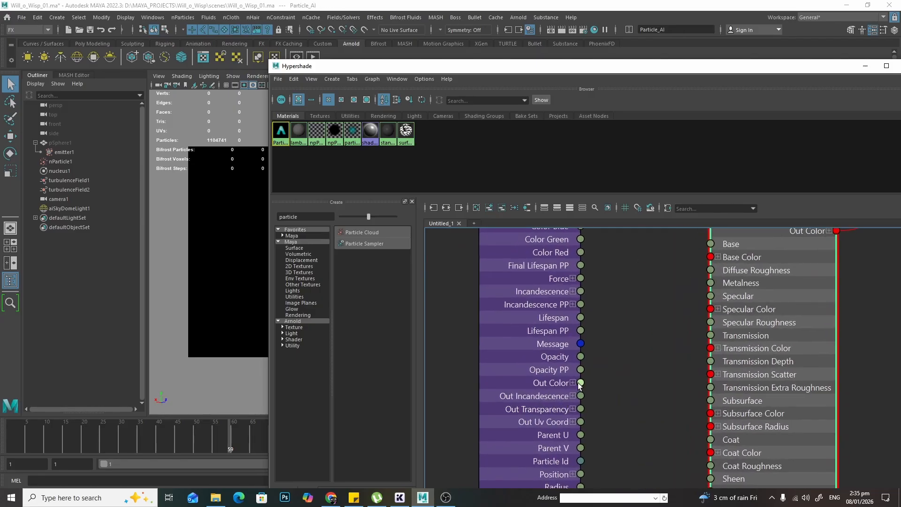
pyautogui.moveTo(619, 328); pyautogui.dragTo(593, 357, button='middle')
pyautogui.moveTo(730, 250); pyautogui.dragTo(705, 361)
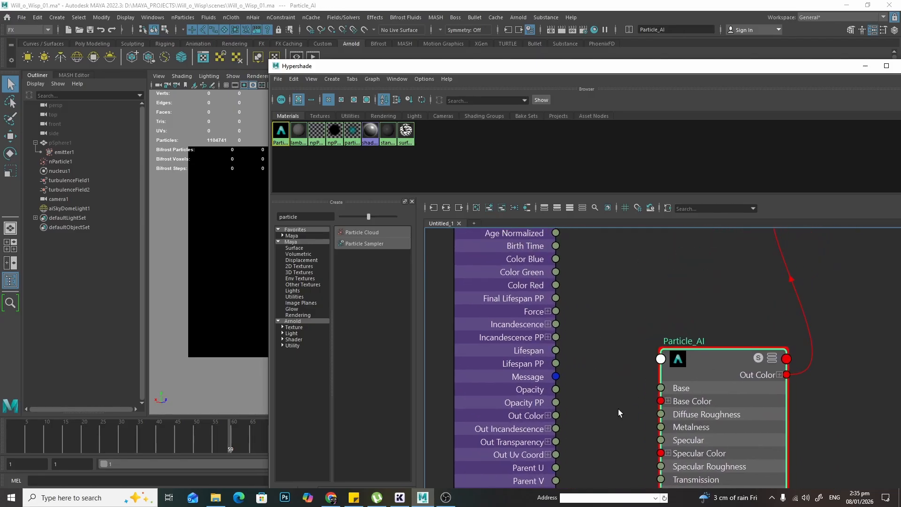
pyautogui.moveTo(609, 415); pyautogui.dragTo(619, 318, button='middle')
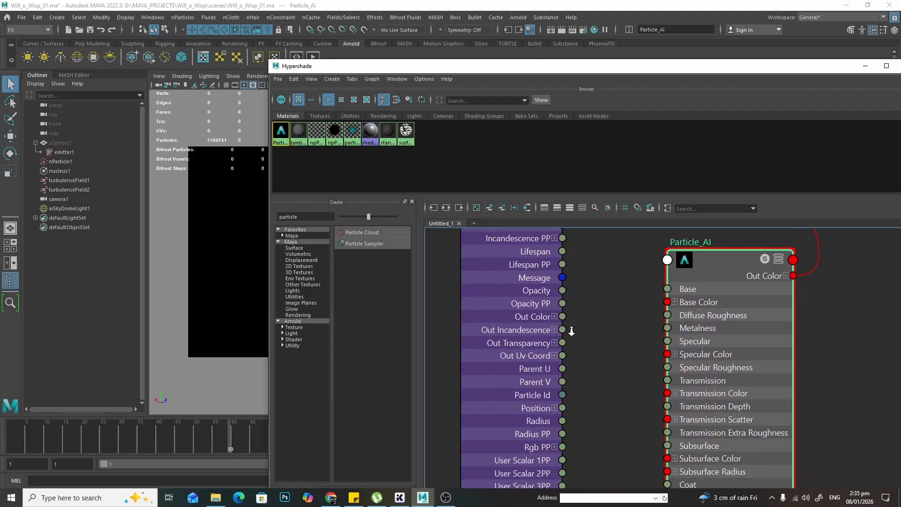
pyautogui.keyDown('alt'); pyautogui.moveTo(571, 327); pyautogui.dragTo(647, 332, button='right'); pyautogui.keyUp('alt')
pyautogui.moveTo(647, 332); pyautogui.dragTo(619, 325, button='middle')
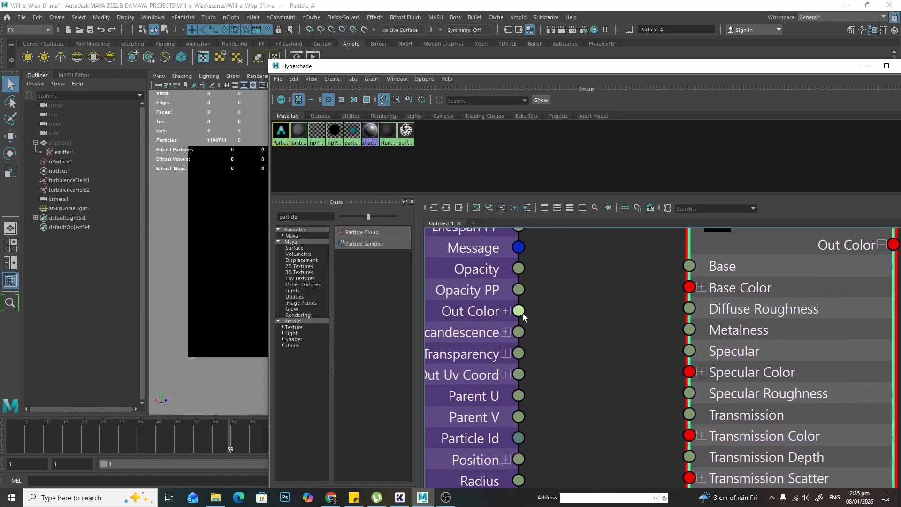
pyautogui.moveTo(519, 311); pyautogui.dragTo(688, 287)
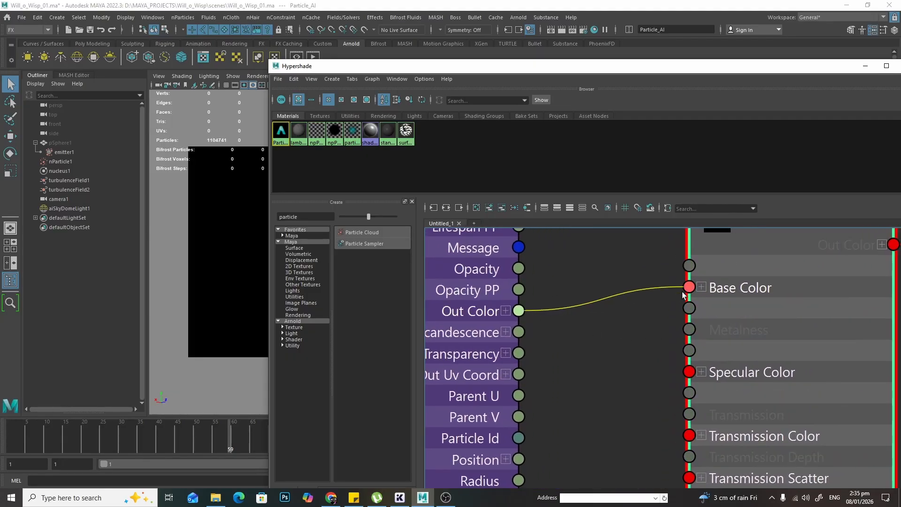
# - Bring up Arnold RenderView and re-render the wisp with the particle-sampler colour shading
pyautogui.moveTo(638, 273); pyautogui.dragTo(563, 384, button='middle')
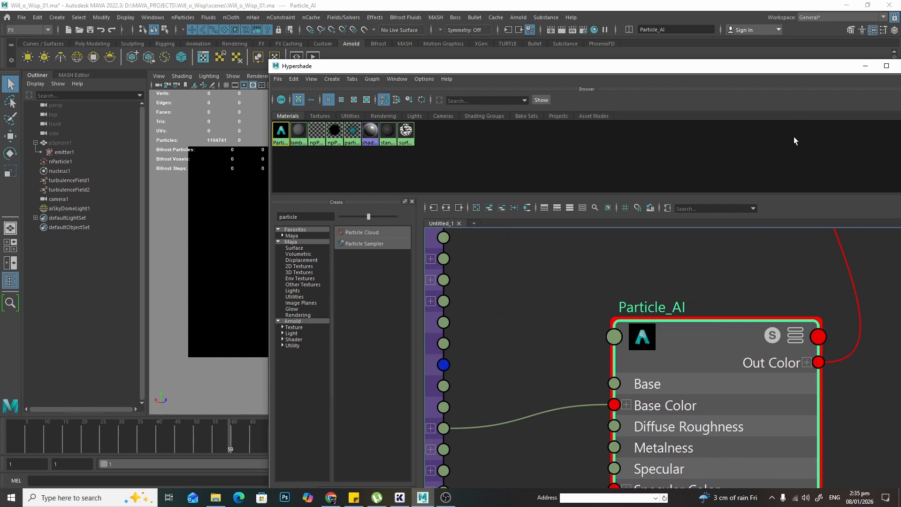
pyautogui.moveTo(814, 71); pyautogui.dragTo(700, 233)
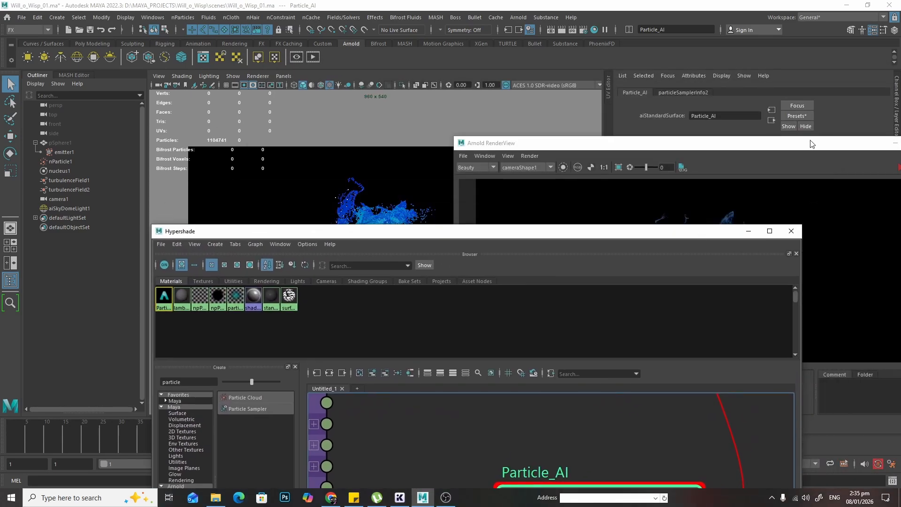
pyautogui.moveTo(811, 143); pyautogui.dragTo(614, 154)
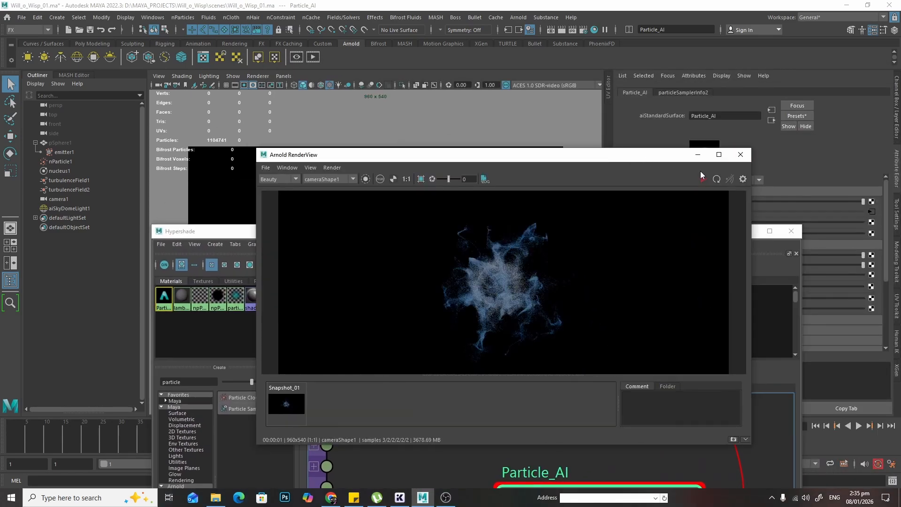
pyautogui.click(702, 180)
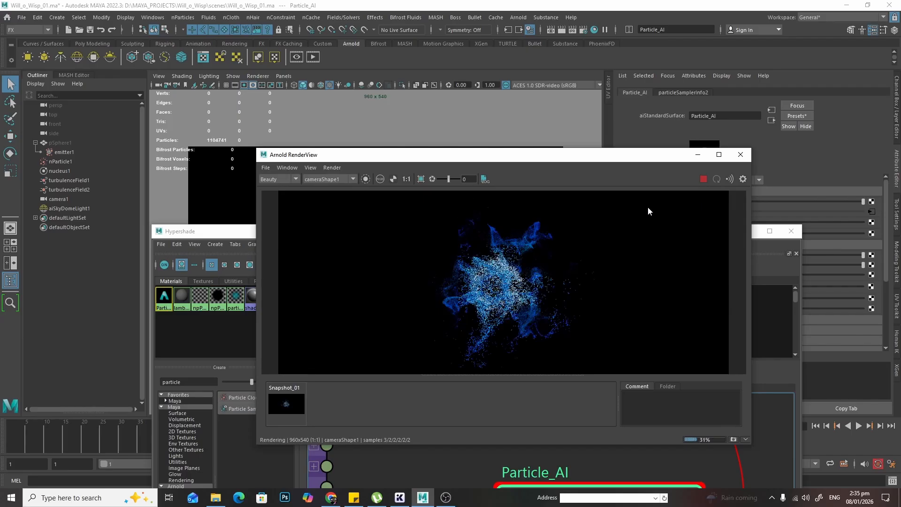
# - Zoom and pan around the render to examine the wisp's particle colouring
pyautogui.scroll(5, 516, 316)
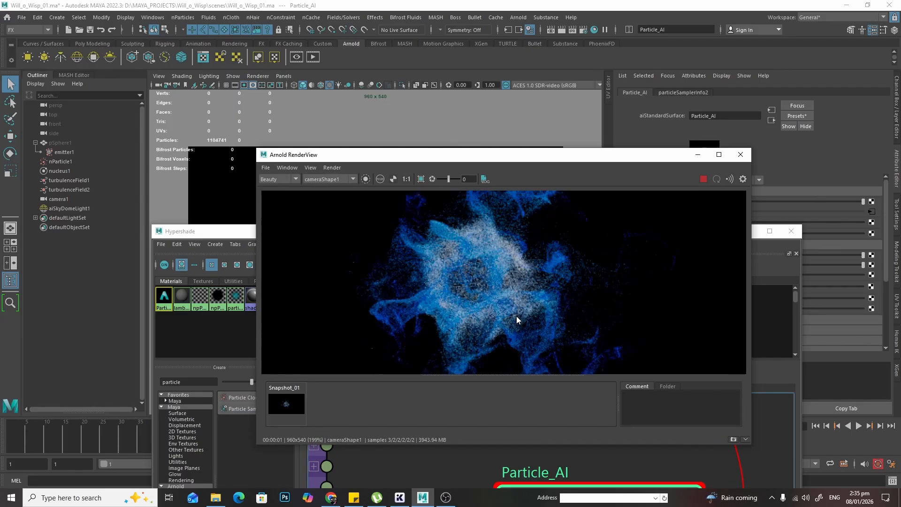
pyautogui.moveTo(584, 161); pyautogui.dragTo(548, 272)
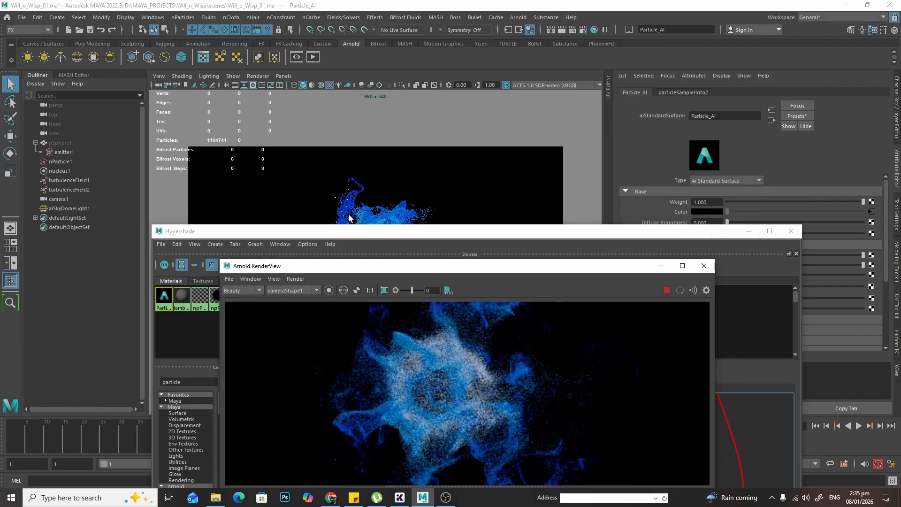
pyautogui.click(748, 230)
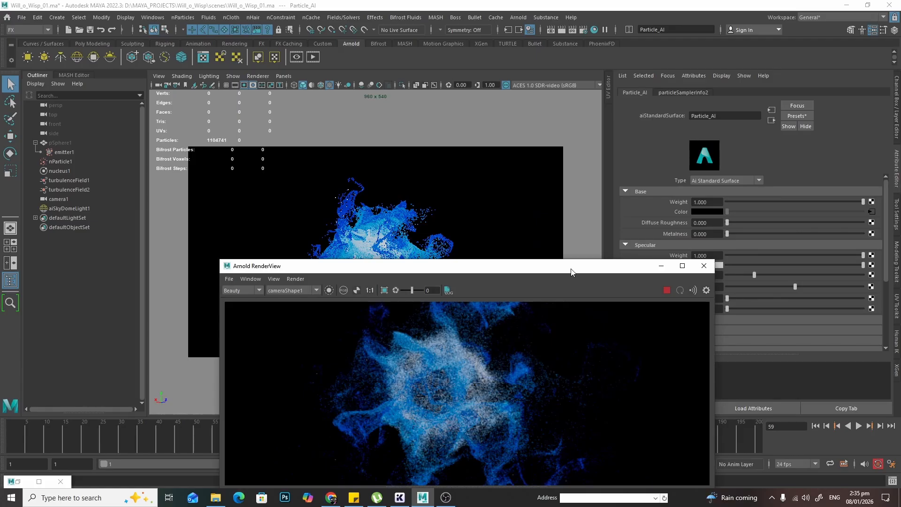
pyautogui.moveTo(571, 269); pyautogui.dragTo(631, 156)
pyautogui.click(433, 180)
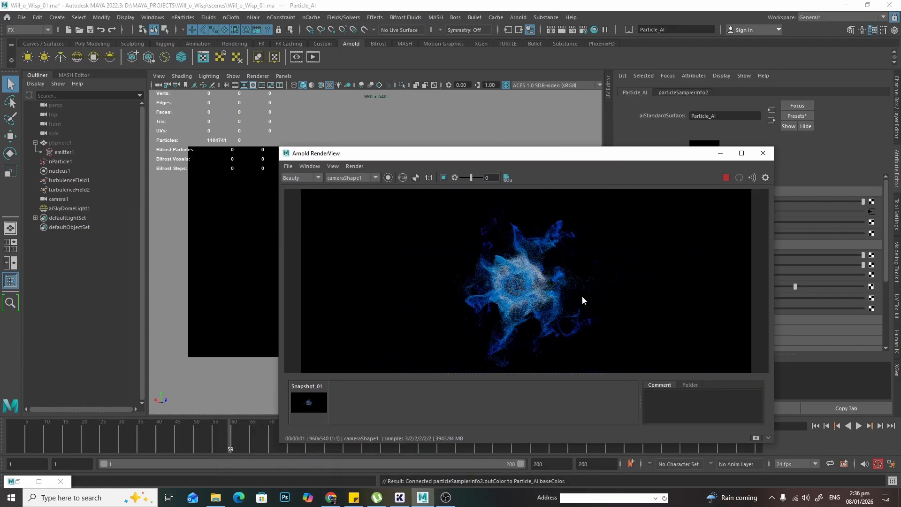
pyautogui.scroll(2, 583, 302)
pyautogui.scroll(-2, 583, 301)
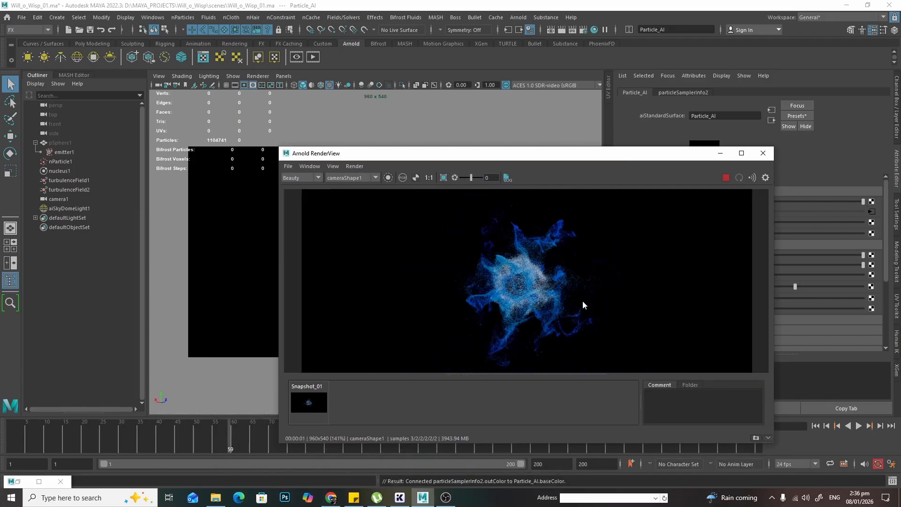
pyautogui.scroll(-1, 583, 304)
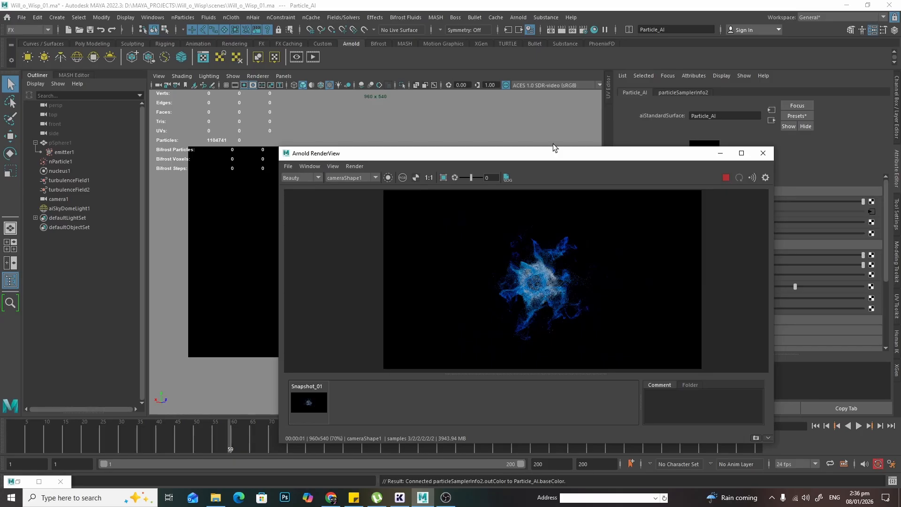
pyautogui.moveTo(555, 147); pyautogui.dragTo(555, 88)
pyautogui.keyDown('alt'); pyautogui.moveTo(524, 286); pyautogui.dragTo(671, 294, button='right'); pyautogui.keyUp('alt')
pyautogui.keyDown('alt'); pyautogui.moveTo(590, 276); pyautogui.dragTo(578, 293, button='middle'); pyautogui.keyUp('alt')
pyautogui.keyDown('alt'); pyautogui.moveTo(578, 293); pyautogui.dragTo(648, 300, button='right'); pyautogui.keyUp('alt')
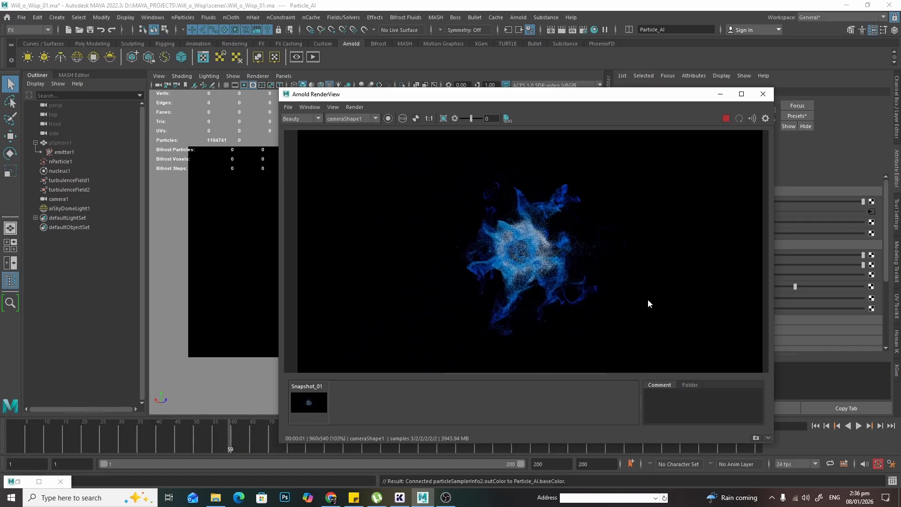
pyautogui.keyDown('alt'); pyautogui.moveTo(487, 280); pyautogui.dragTo(528, 278, button='right'); pyautogui.keyUp('alt')
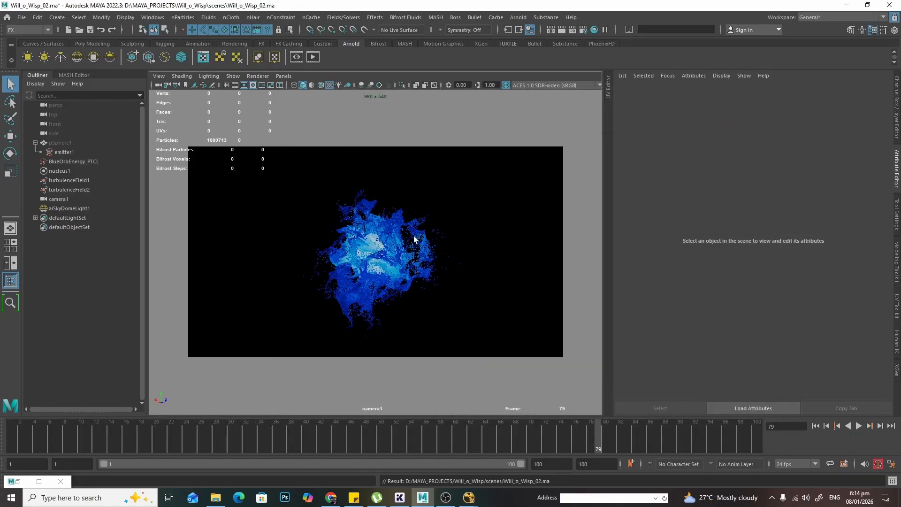
# - Check emitter1's emission attributes and reselect the BlueOrbEnergy_PTCL particle object
pyautogui.click(387, 227)
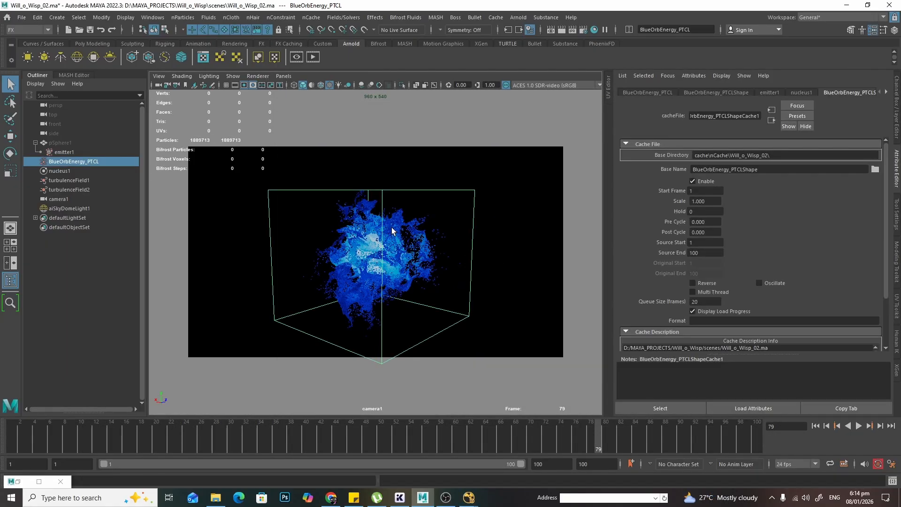
pyautogui.click(393, 158)
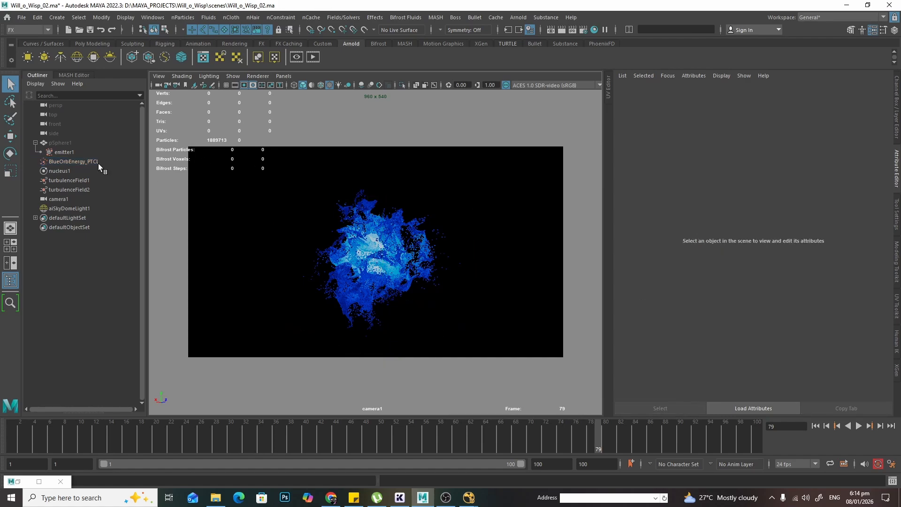
pyautogui.click(63, 152)
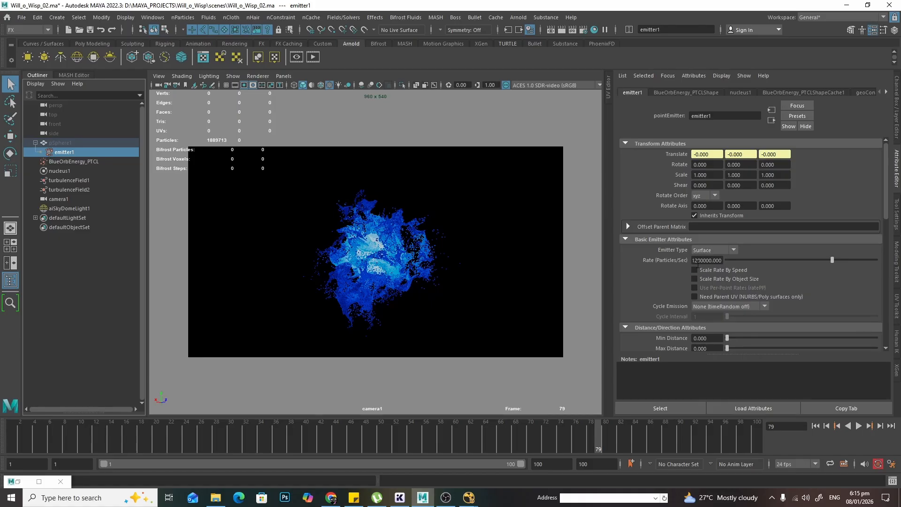
pyautogui.click(712, 261)
pyautogui.click(347, 212)
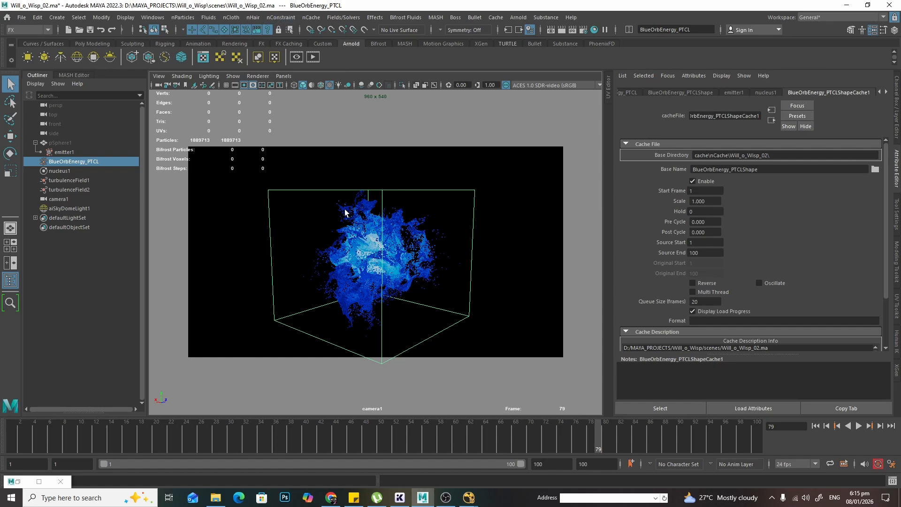
# - Review the nObject Create nCache options and the particle's cache base directory, closing the dialog without caching
pyautogui.click(310, 18)
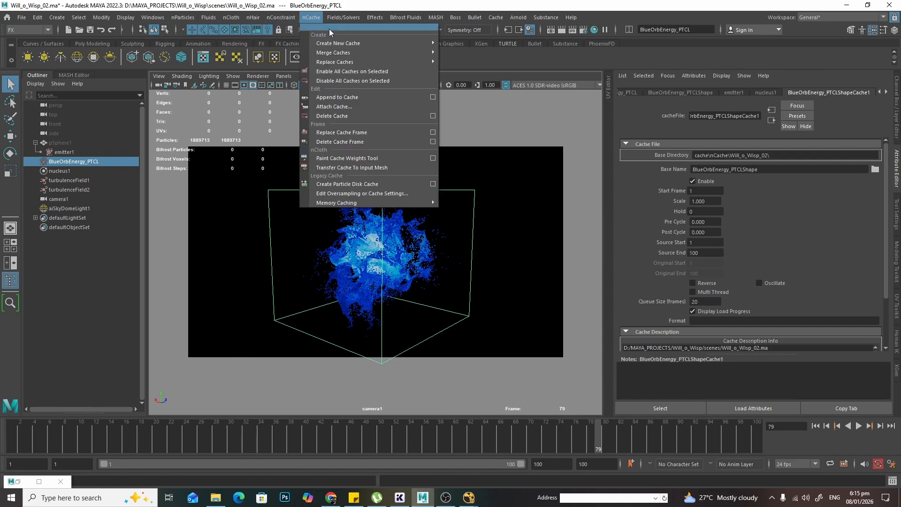
pyautogui.moveTo(343, 44)
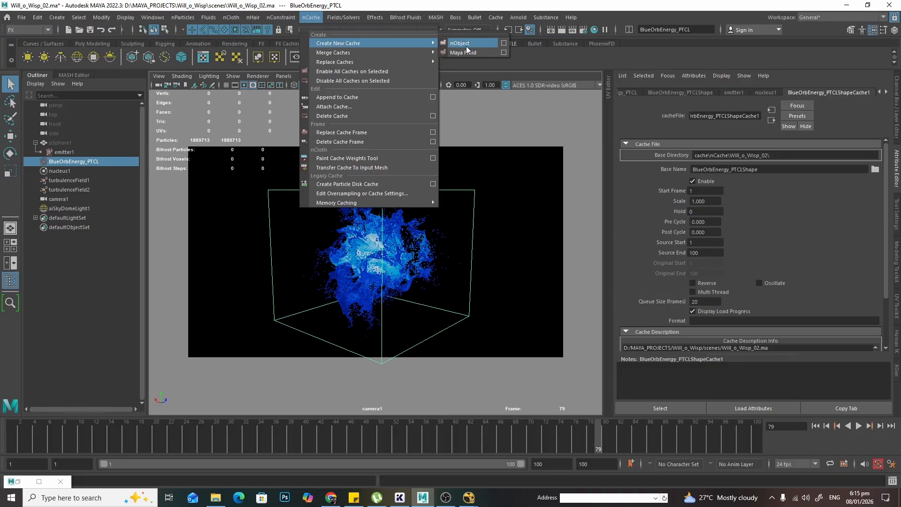
pyautogui.click(504, 45)
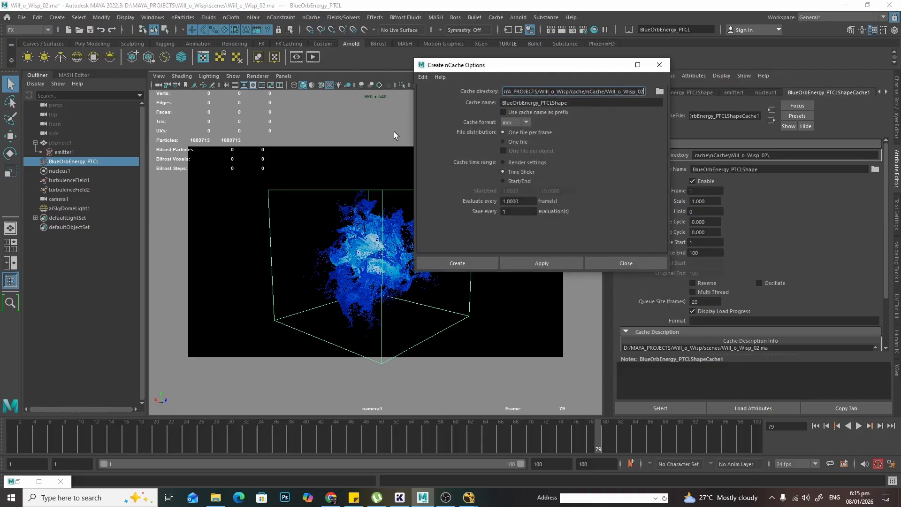
pyautogui.moveTo(540, 65); pyautogui.dragTo(681, 156)
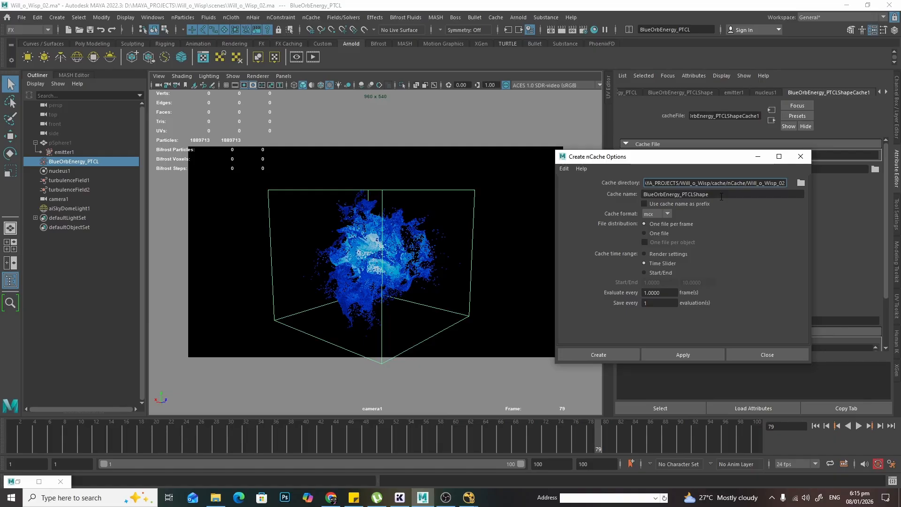
pyautogui.moveTo(692, 184); pyautogui.dragTo(725, 183)
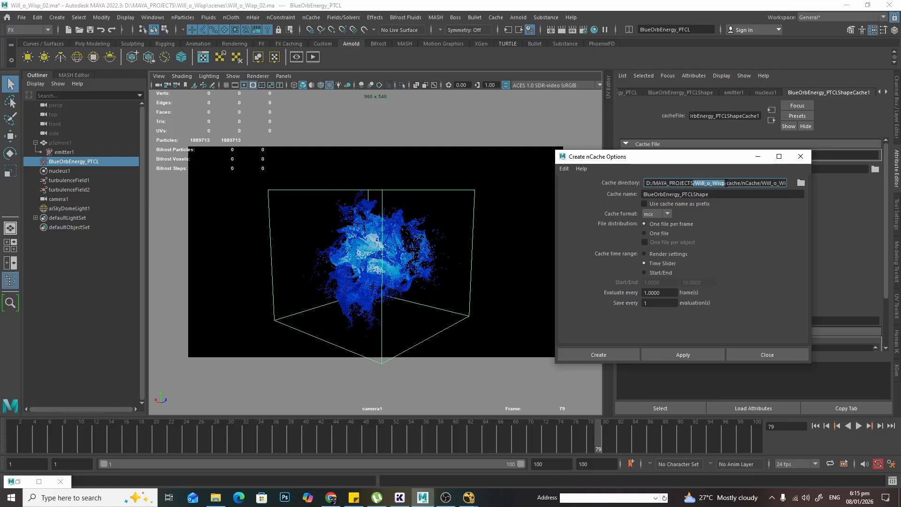
pyautogui.moveTo(727, 183); pyautogui.dragTo(819, 184)
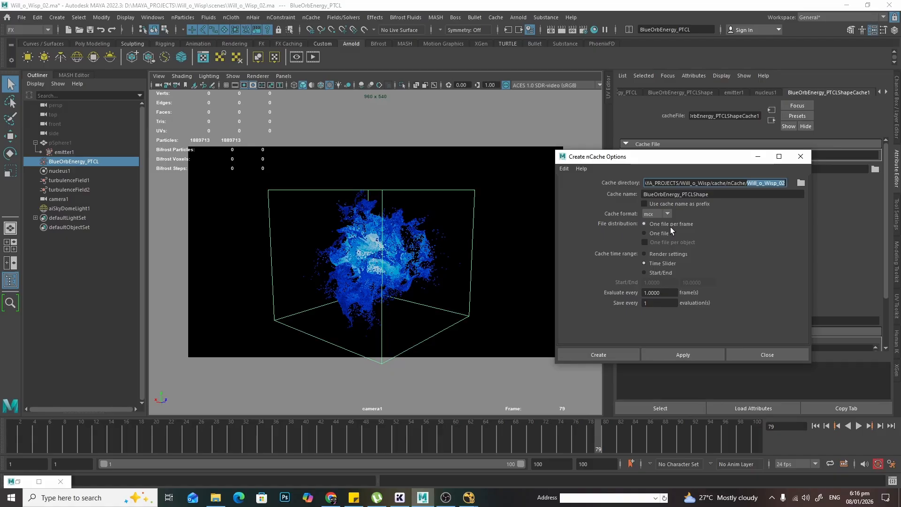
pyautogui.click(666, 214)
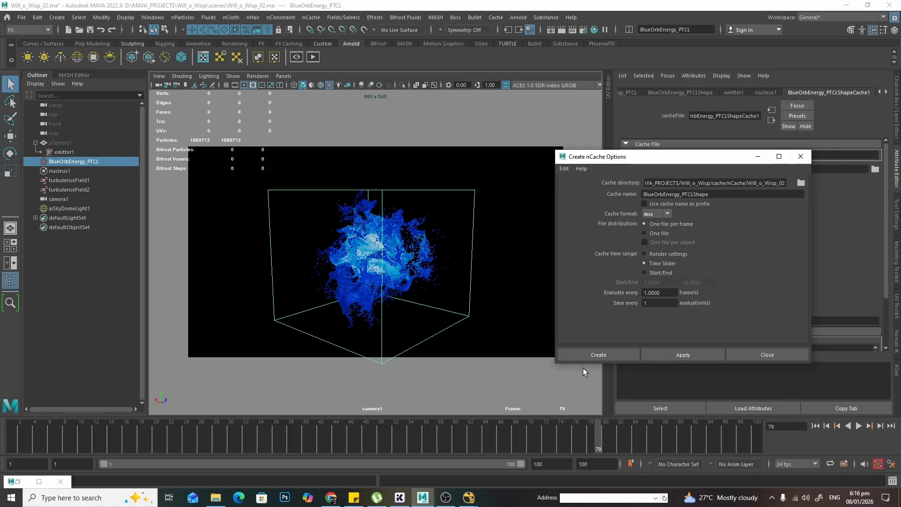
pyautogui.click(661, 271)
pyautogui.click(661, 263)
pyautogui.click(767, 354)
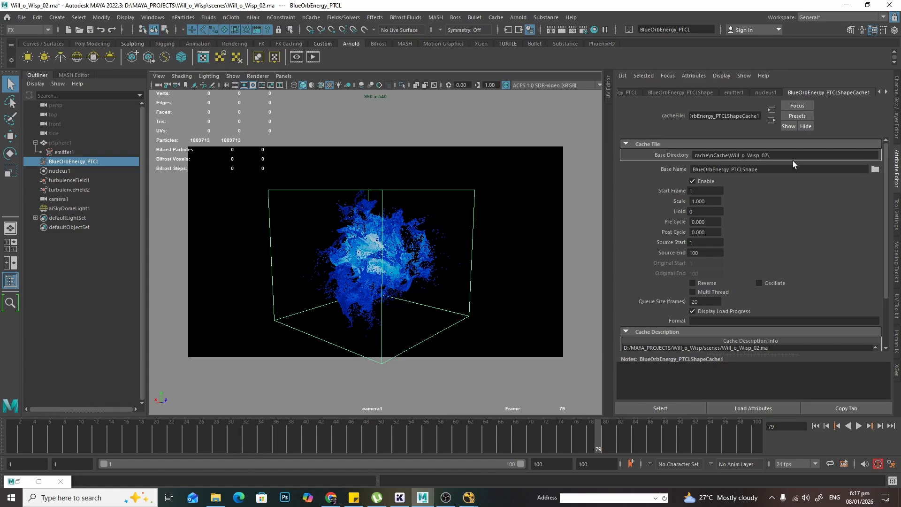
pyautogui.click(743, 155)
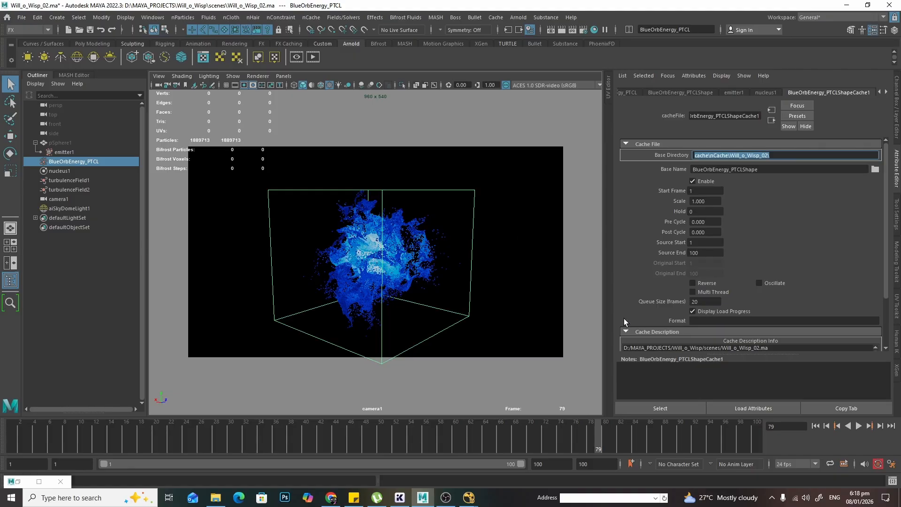
pyautogui.click(795, 153)
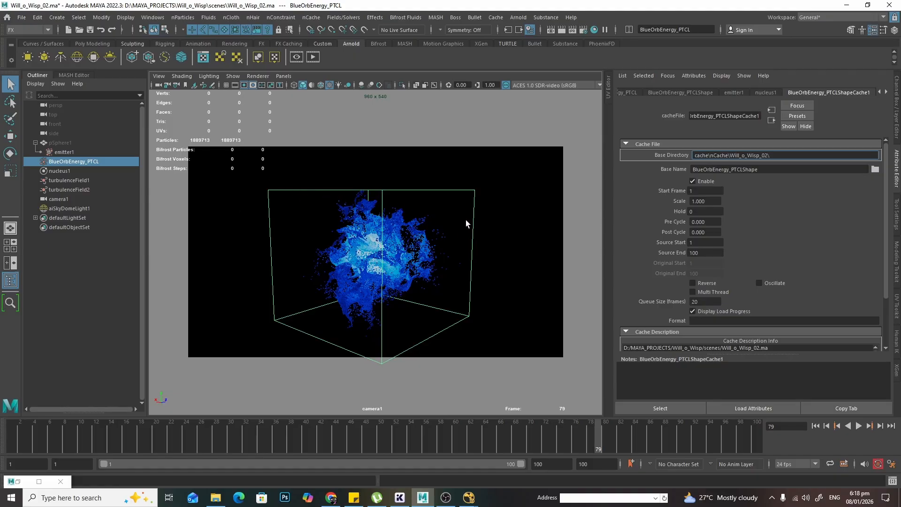
pyautogui.click(503, 214)
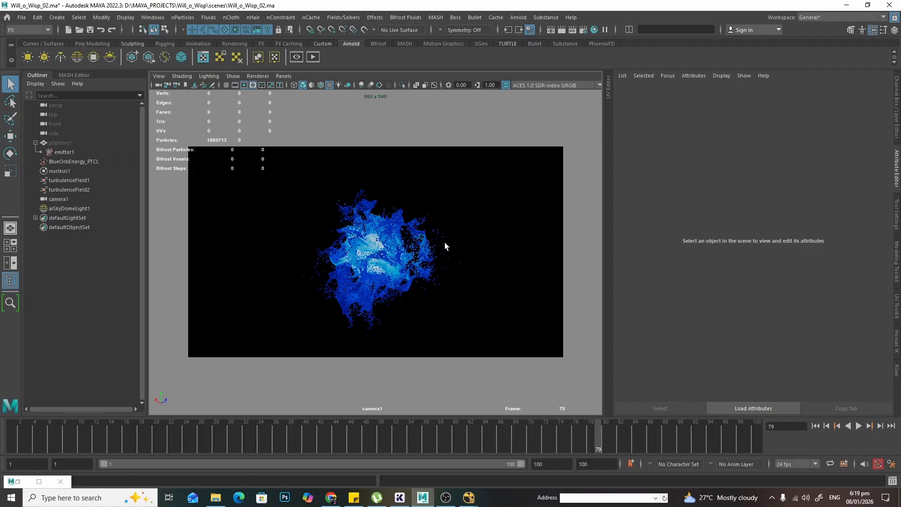
# - Render the current frame in Arnold RenderView and zoom in to examine the wisp
pyautogui.click(314, 55)
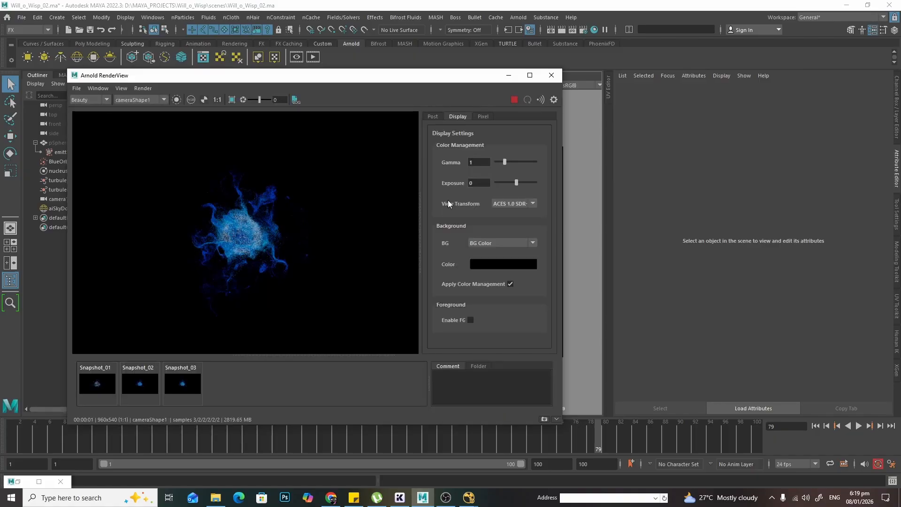
pyautogui.scroll(3, 229, 229)
pyautogui.scroll(-1, 229, 229)
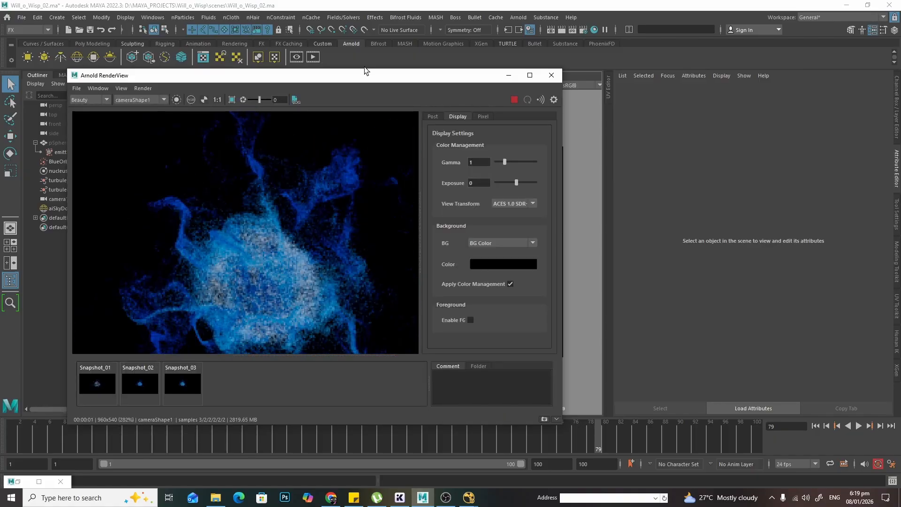
pyautogui.moveTo(366, 77); pyautogui.dragTo(741, 165)
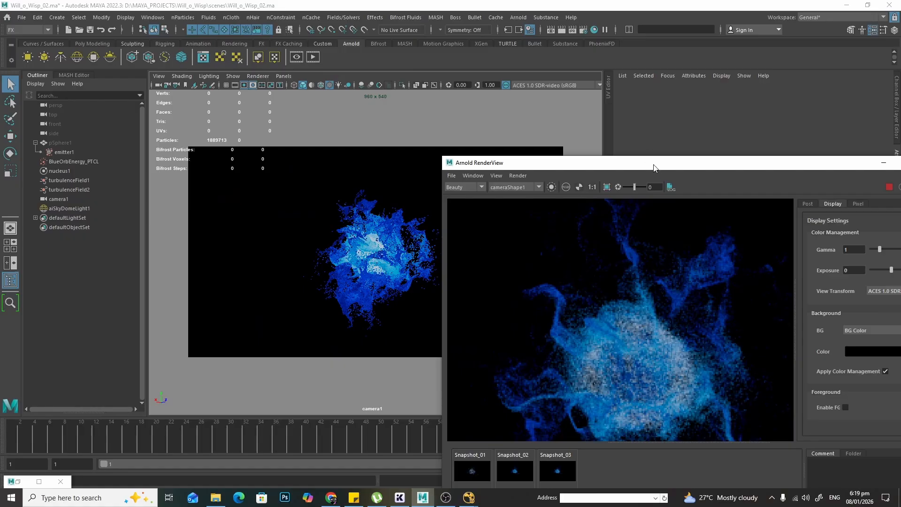
pyautogui.moveTo(656, 164); pyautogui.dragTo(641, 168)
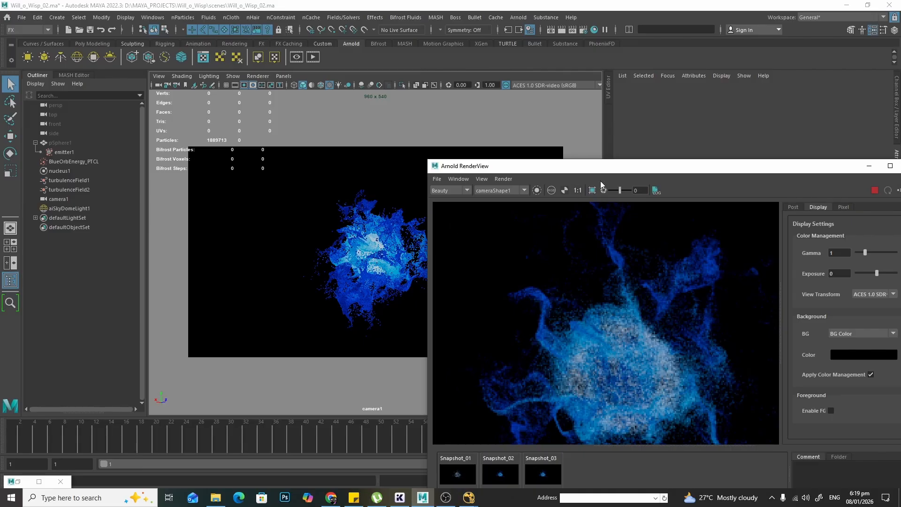
pyautogui.moveTo(661, 169); pyautogui.dragTo(404, 60)
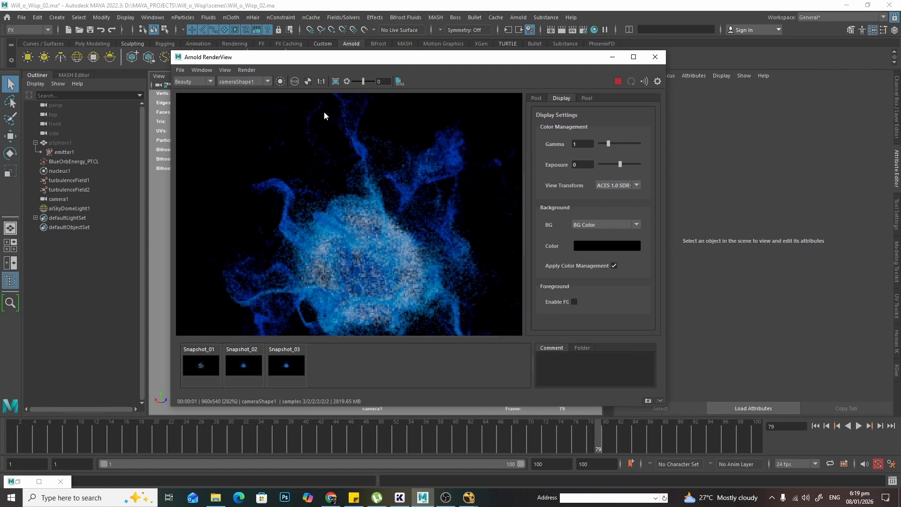
pyautogui.click(321, 81)
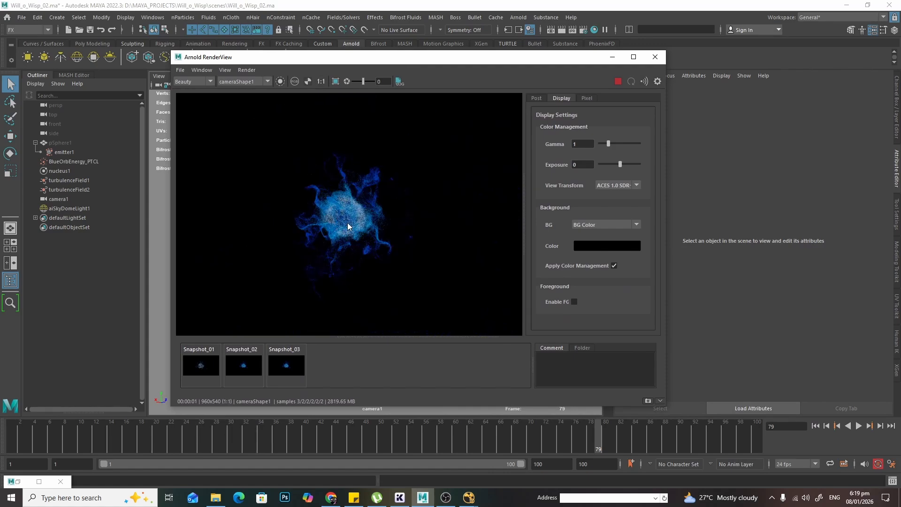
pyautogui.scroll(5, 347, 225)
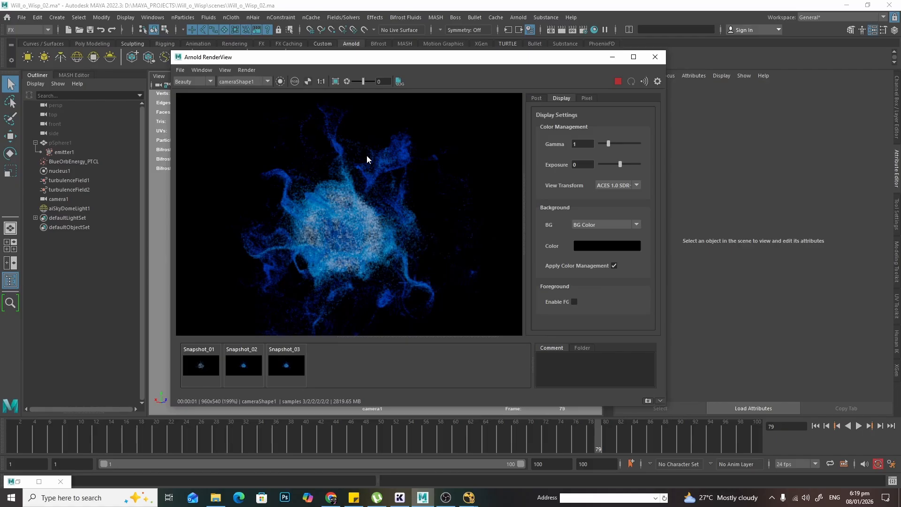
pyautogui.click(321, 83)
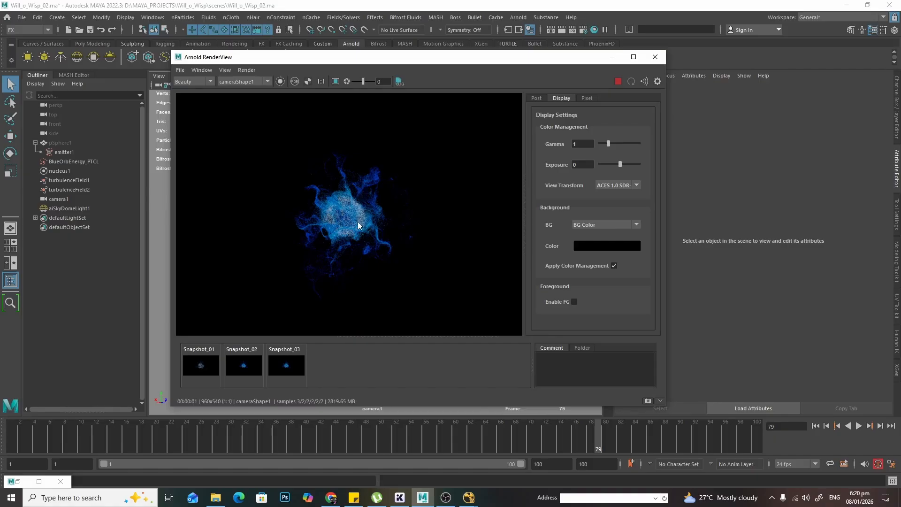
# - Zoom the render view in and out on the wisp and reset it to actual size
pyautogui.scroll(5, 348, 217)
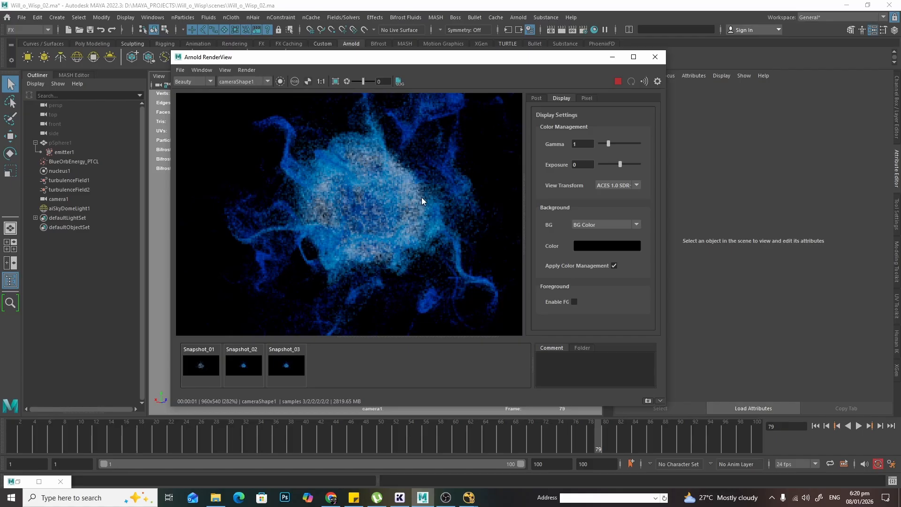
pyautogui.scroll(-4, 427, 213)
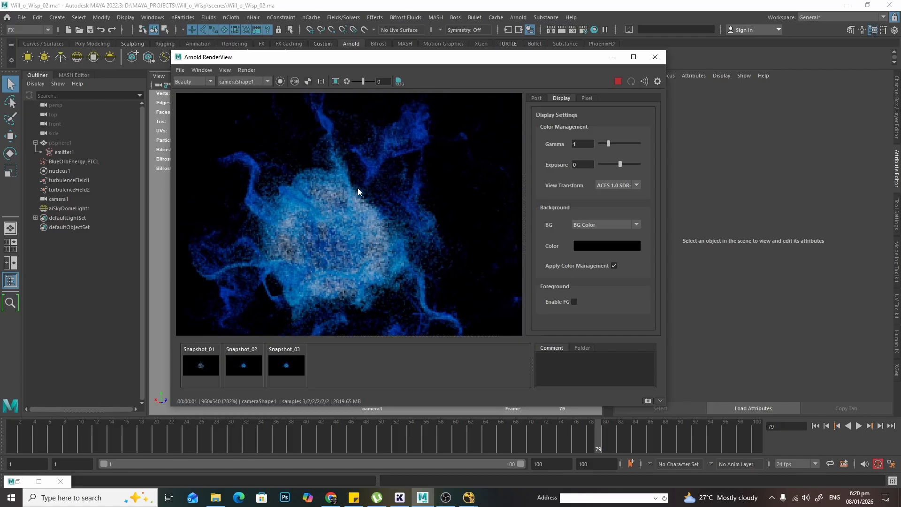
pyautogui.click(321, 83)
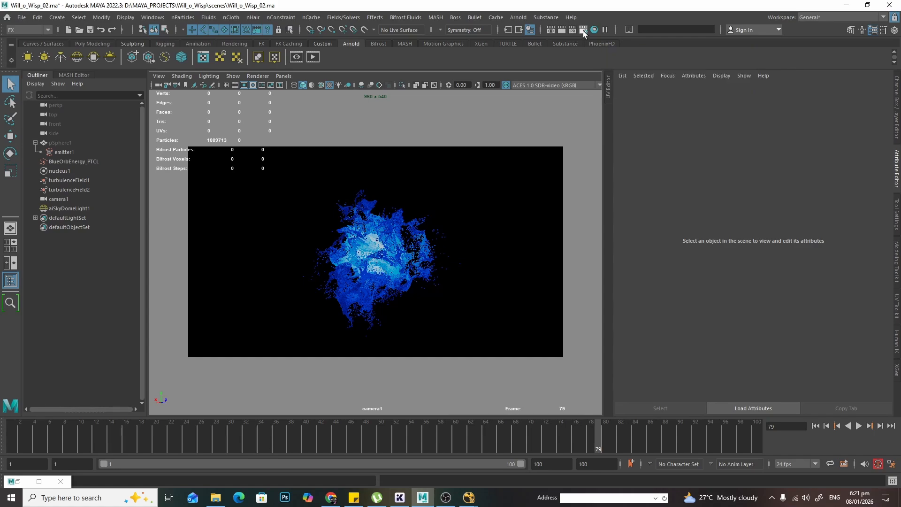
# - Open Render Settings and set the file name prefix to Blue_Energy_Ball
pyautogui.click(583, 30)
pyautogui.moveTo(384, 160); pyautogui.dragTo(592, 67)
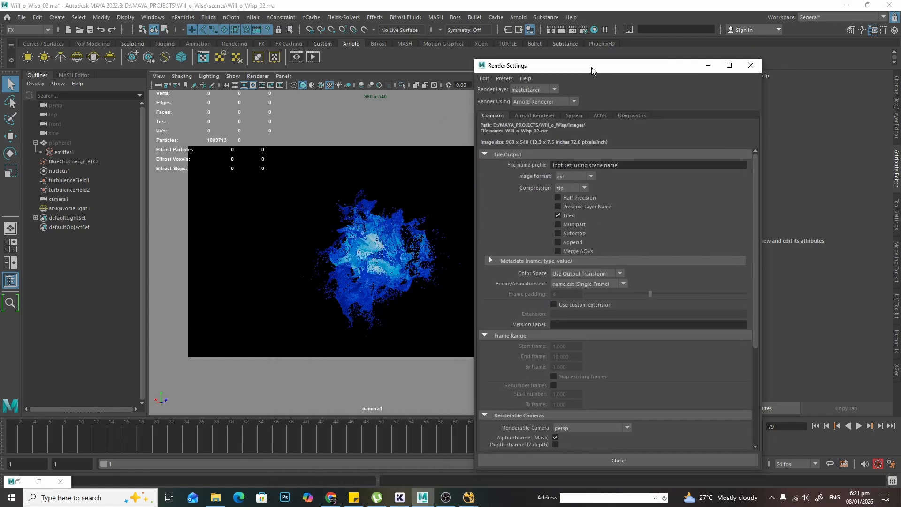
pyautogui.click(640, 163)
pyautogui.write('Blue_Energy')
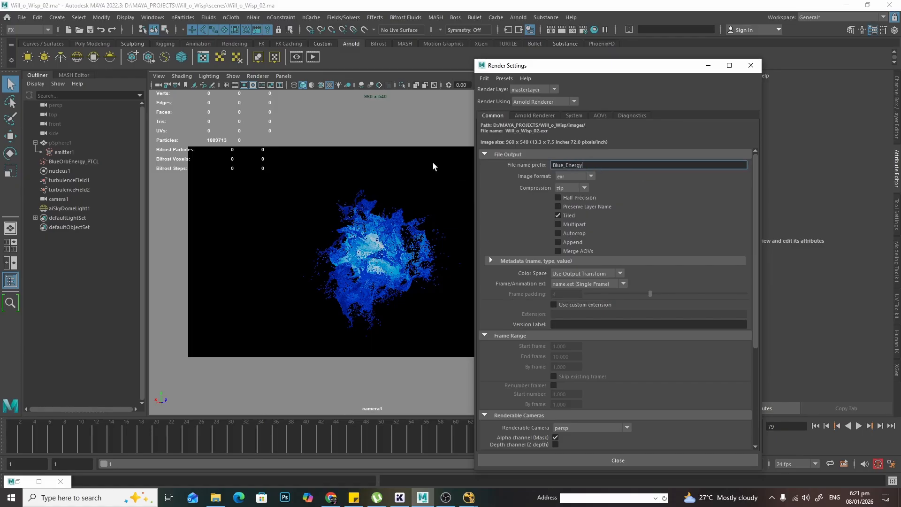
pyautogui.write('_Ball')
# - Set the frame/animation extension to name.#.ext and the end frame to 100
pyautogui.click(571, 284)
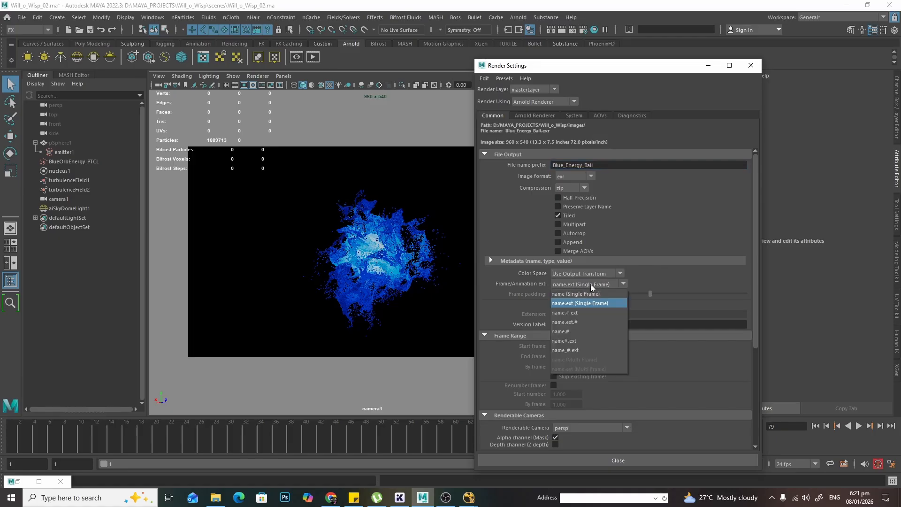
pyautogui.click(588, 314)
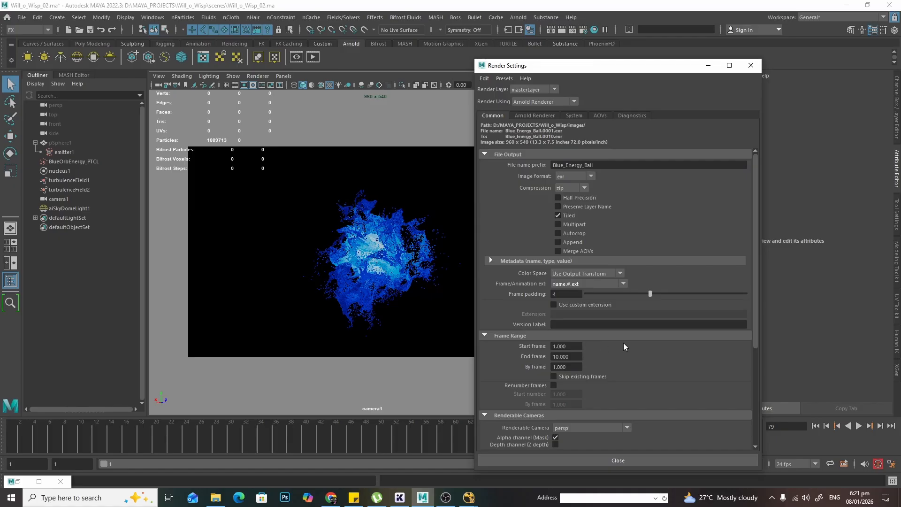
pyautogui.scroll(-3, 617, 334)
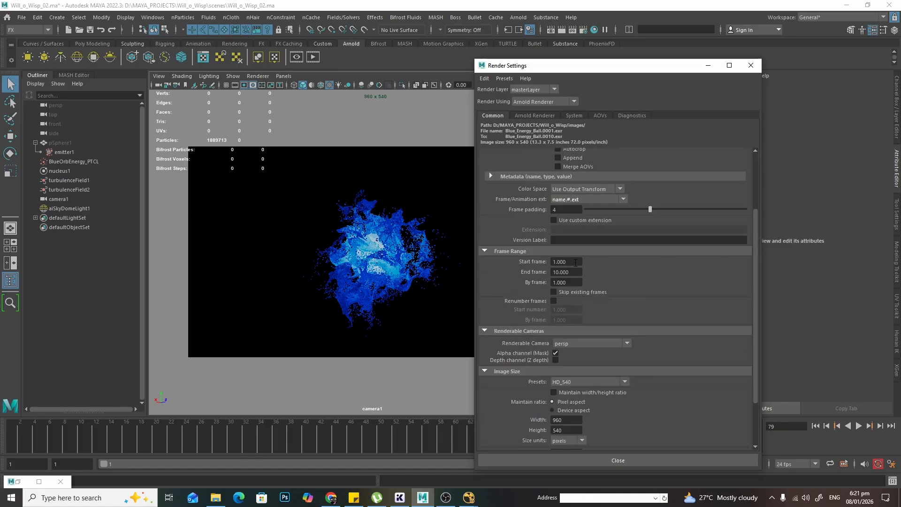
pyautogui.click(569, 272)
pyautogui.write('100')
pyautogui.press('Return')
# - Set the renderable camera to camera1
pyautogui.click(611, 346)
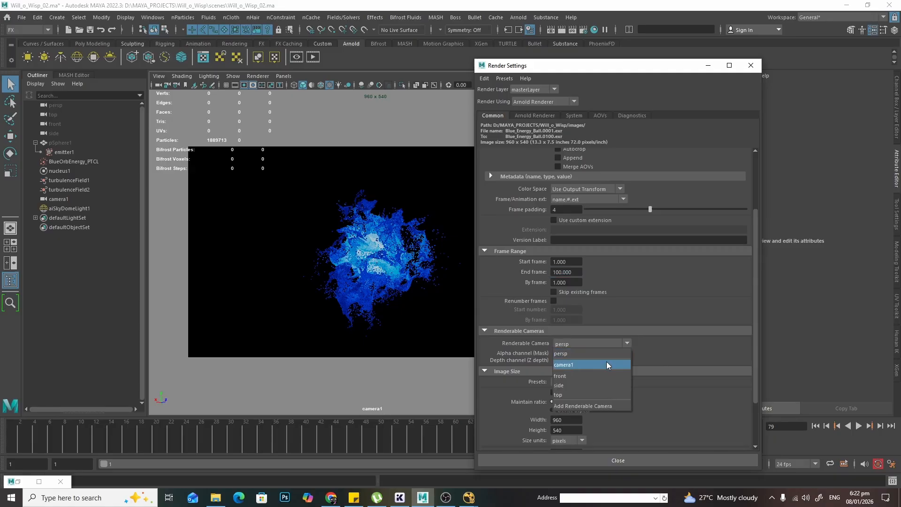
pyautogui.click(606, 363)
# - Examine the particle wisp by orbiting and zooming the perspective viewport, then return to the camera1 view
pyautogui.press('space')
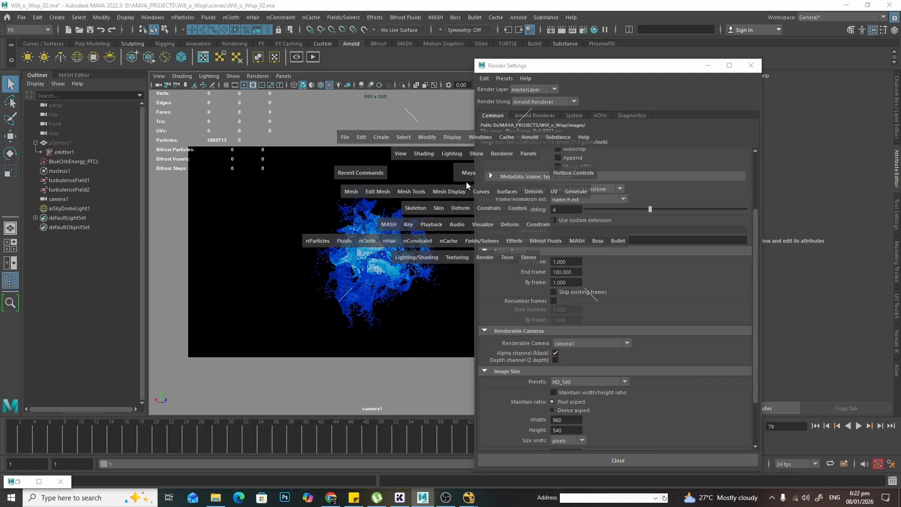
pyautogui.press('space')
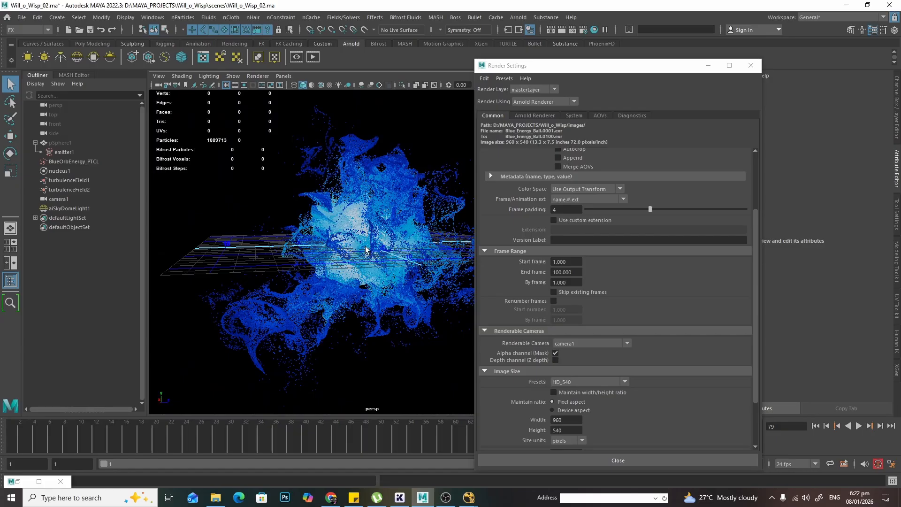
pyautogui.keyDown('alt'); pyautogui.moveTo(364, 283); pyautogui.dragTo(241, 327); pyautogui.keyUp('alt')
pyautogui.scroll(-5, 259, 287)
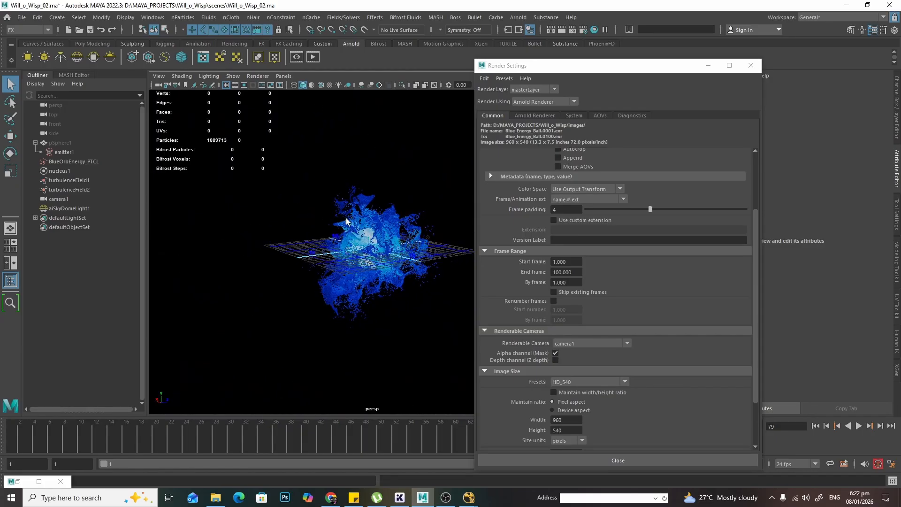
pyautogui.keyDown('alt'); pyautogui.moveTo(416, 256); pyautogui.dragTo(395, 265); pyautogui.keyUp('alt')
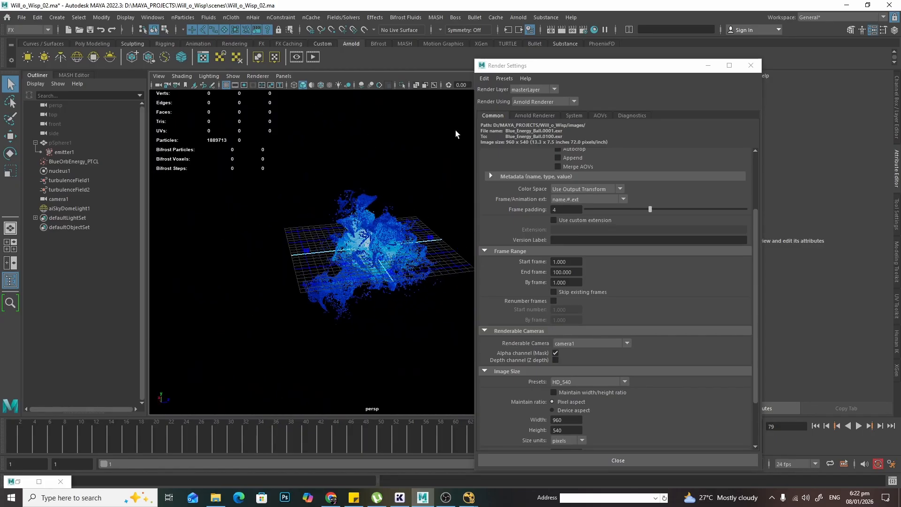
pyautogui.moveTo(530, 66); pyautogui.dragTo(590, 81)
pyautogui.press('space')
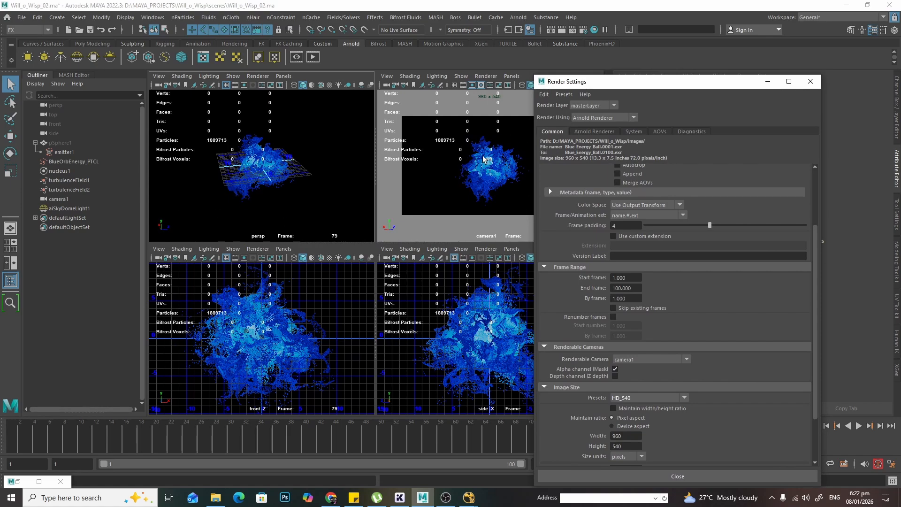
pyautogui.press('space')
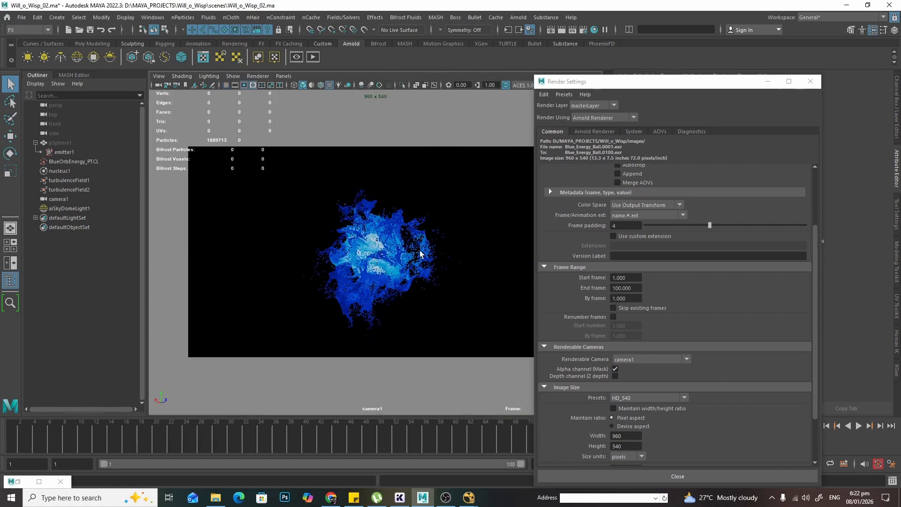
# - Compare the HD_720, HD_1080 and HD_540 image size presets, leaving HD_540, and close Render Settings
pyautogui.scroll(-3, 657, 317)
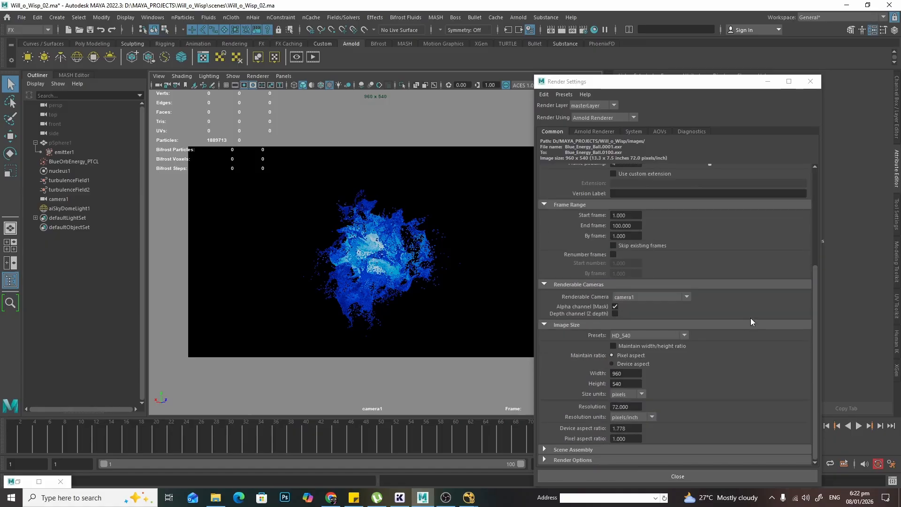
pyautogui.click(673, 336)
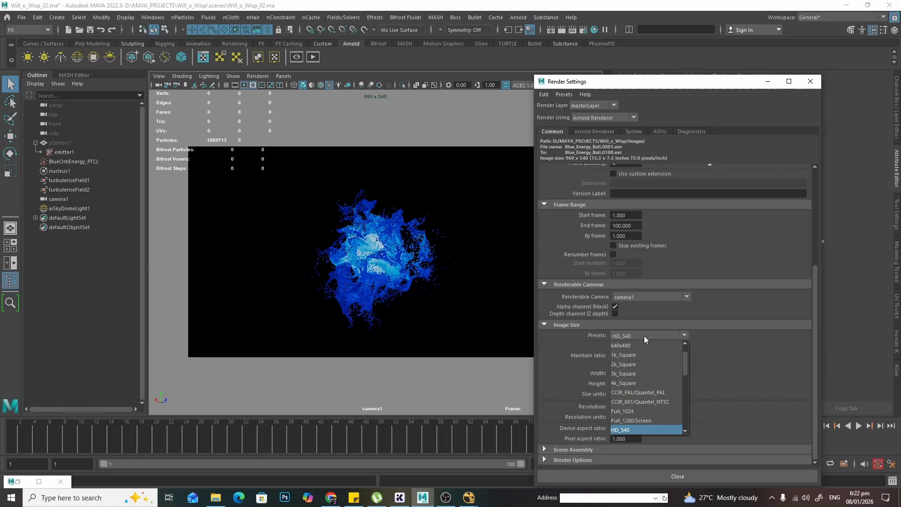
pyautogui.click(756, 355)
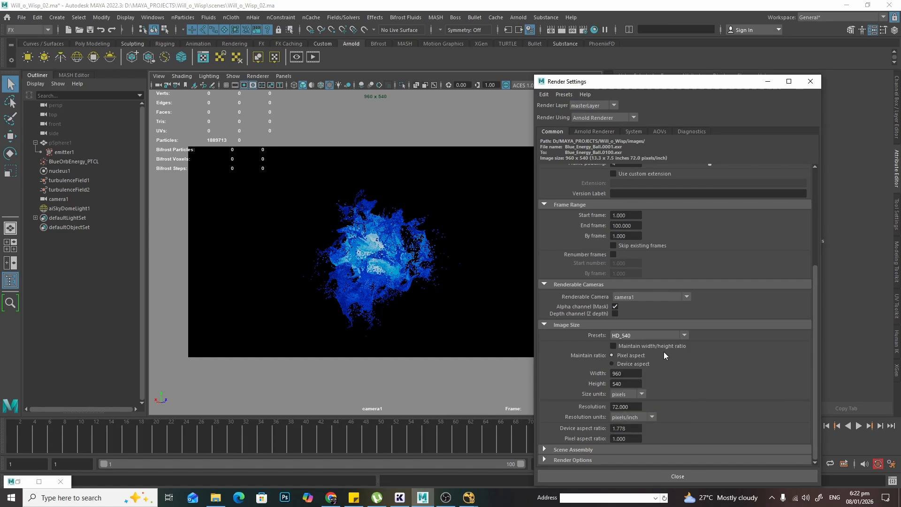
pyautogui.click(671, 336)
pyautogui.scroll(-3, 673, 394)
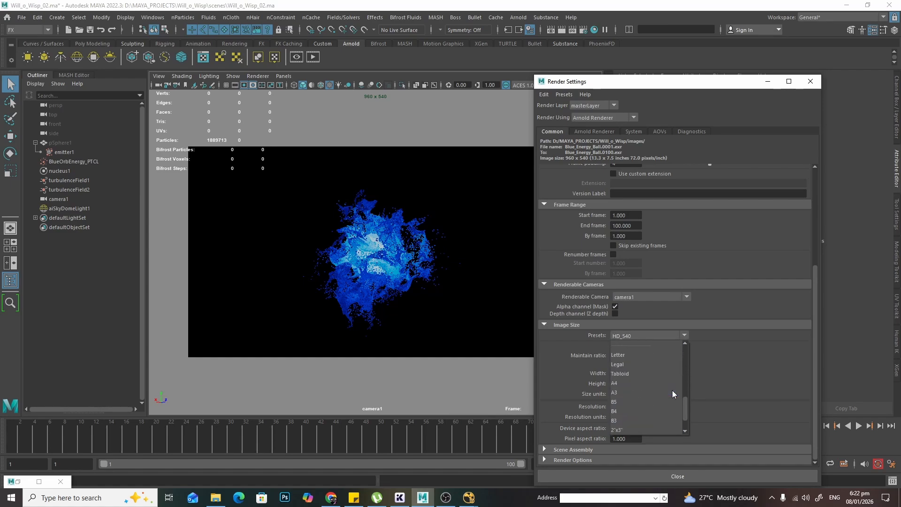
pyautogui.scroll(1, 671, 390)
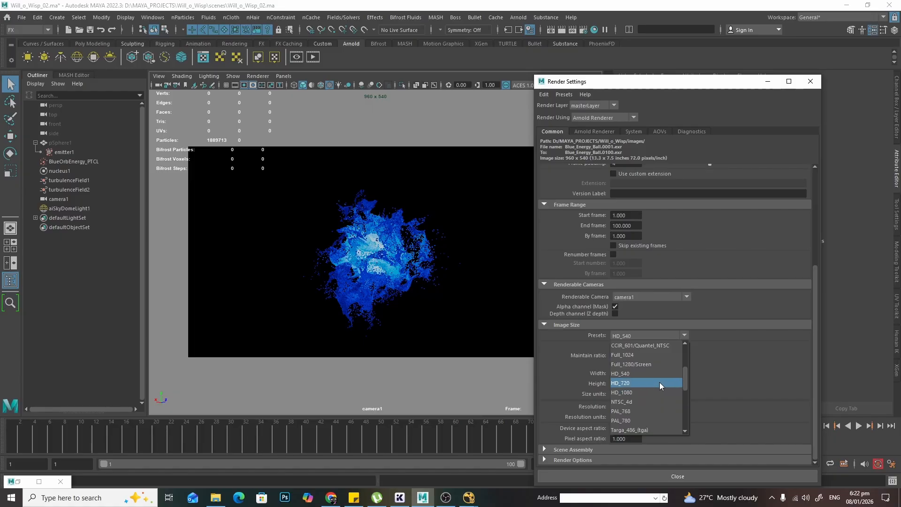
pyautogui.click(655, 382)
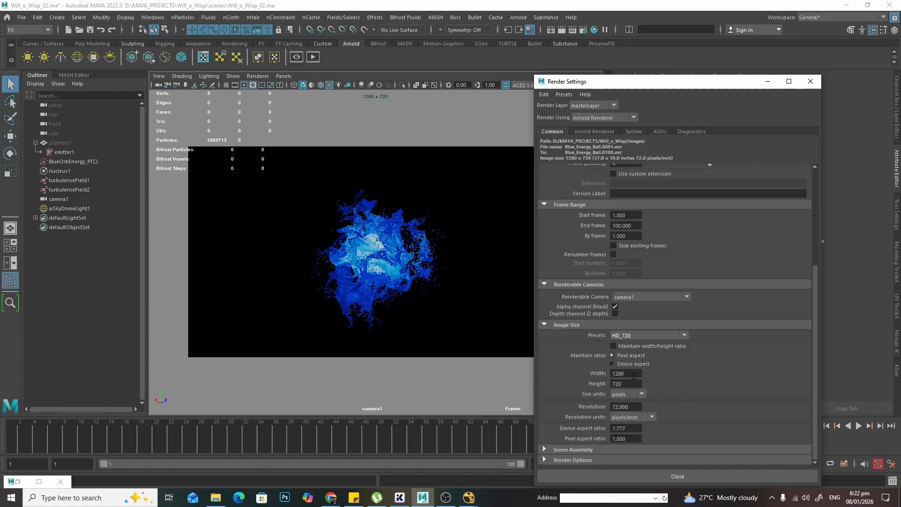
pyautogui.click(661, 337)
pyautogui.click(652, 392)
pyautogui.click(667, 336)
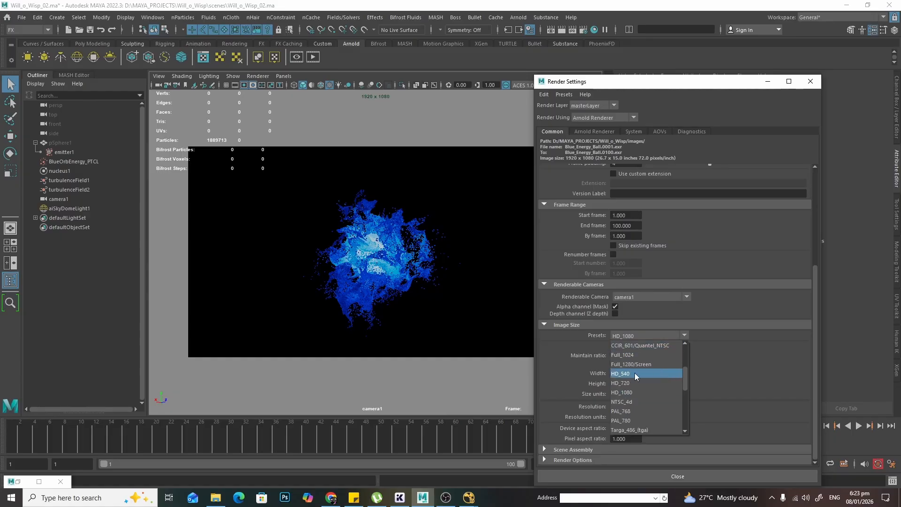
pyautogui.click(646, 374)
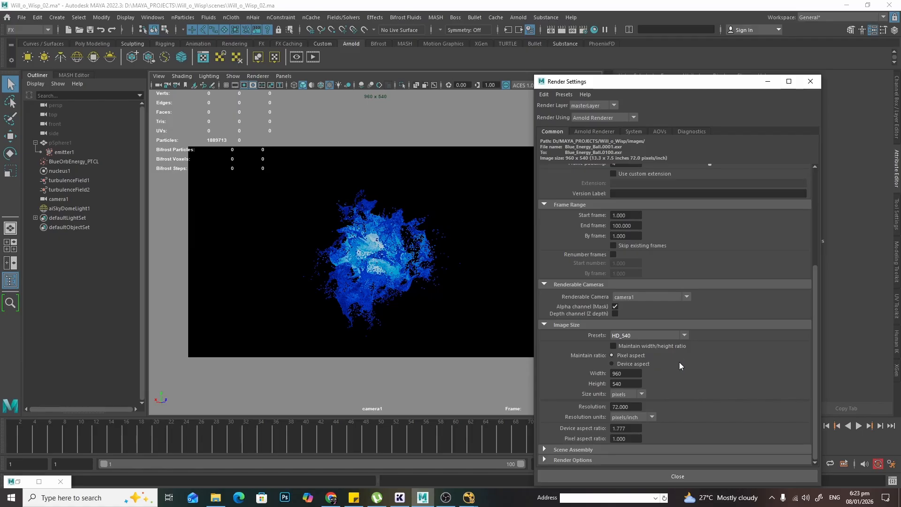
pyautogui.click(647, 336)
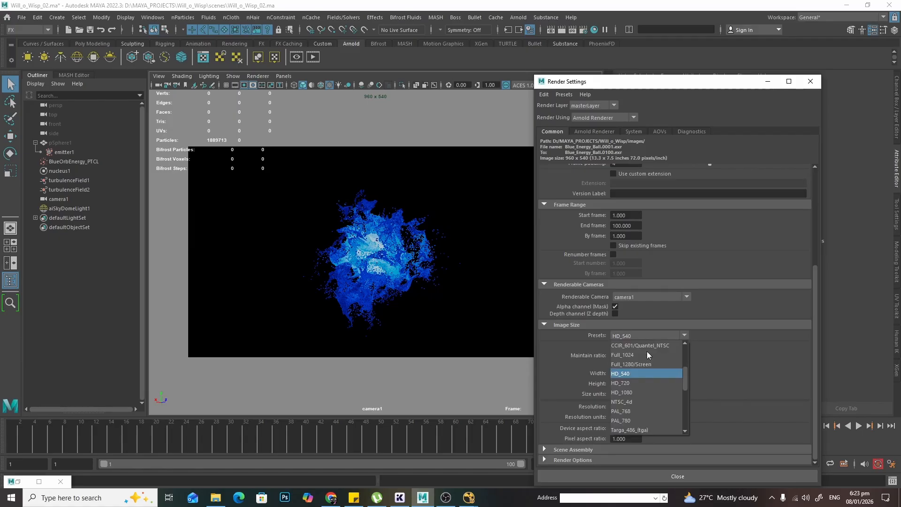
pyautogui.click(648, 383)
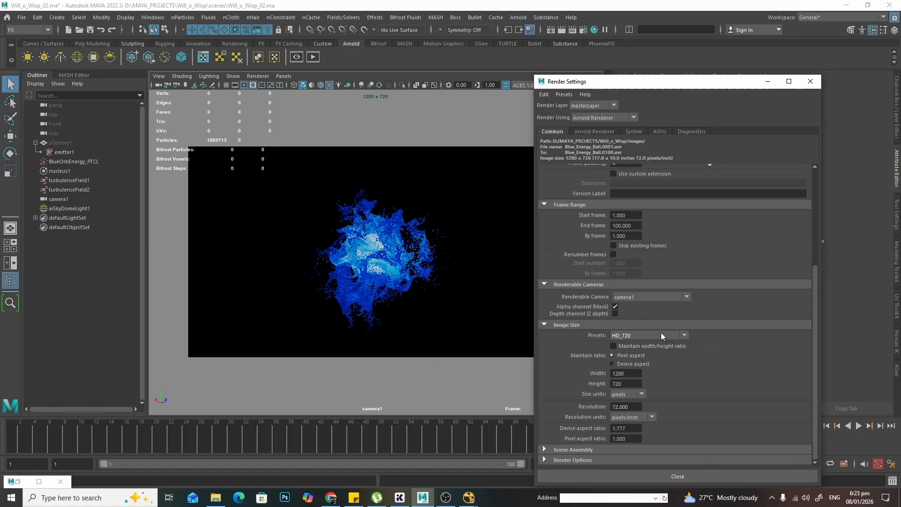
pyautogui.click(678, 334)
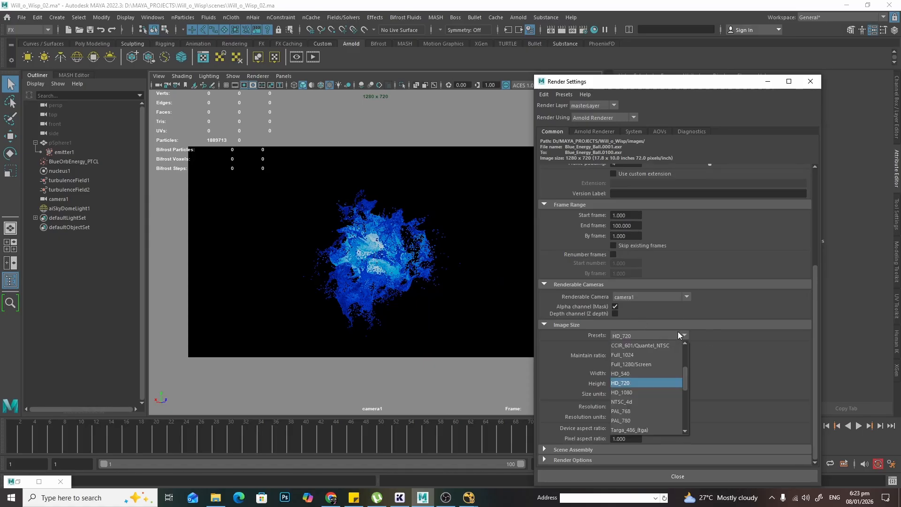
pyautogui.click(661, 373)
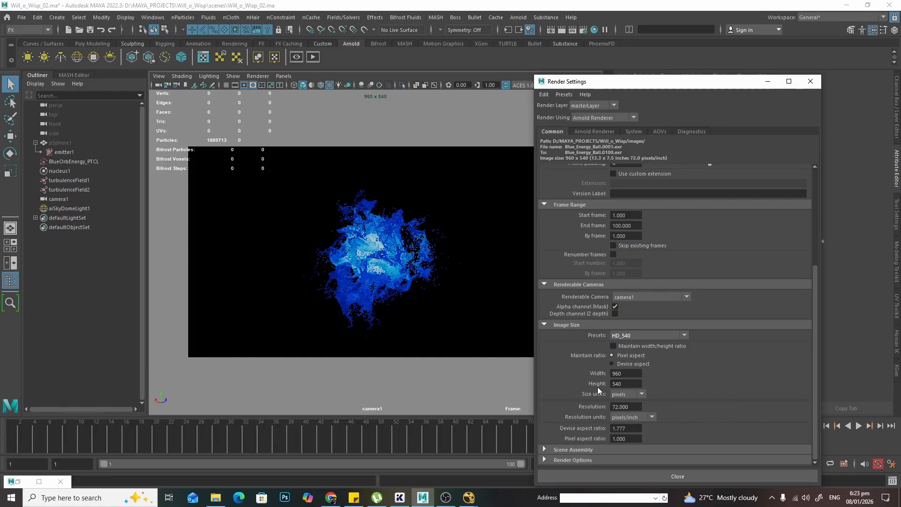
pyautogui.click(706, 475)
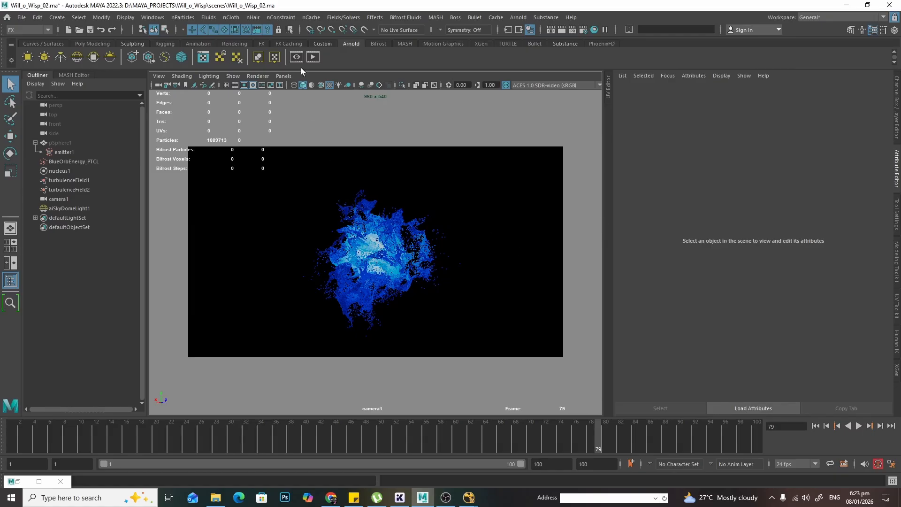
# - Switch to the Rendering menu set and open the Render Sequence options with camera1 as the current camera
pyautogui.click(37, 28)
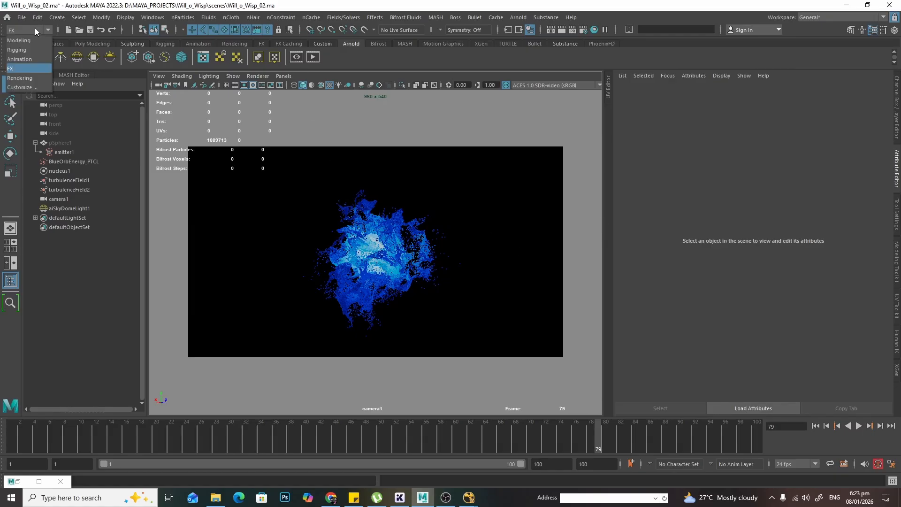
pyautogui.click(31, 79)
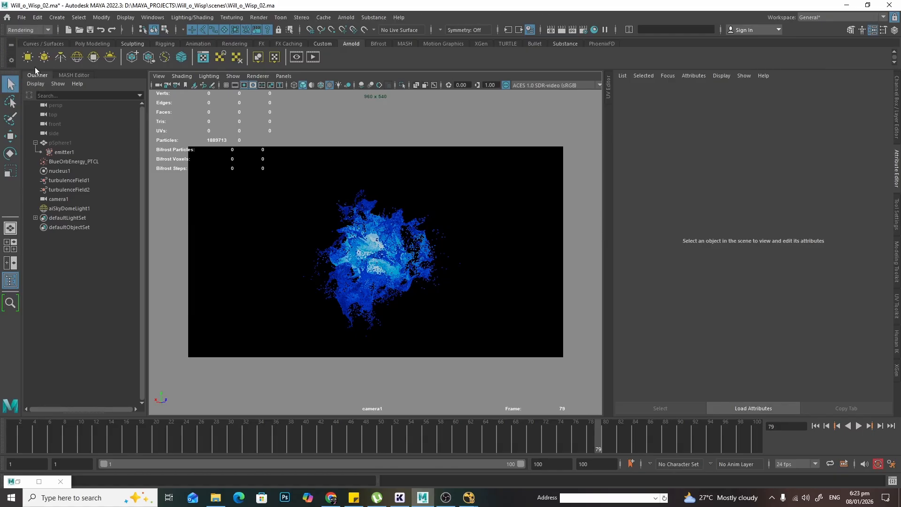
pyautogui.click(260, 18)
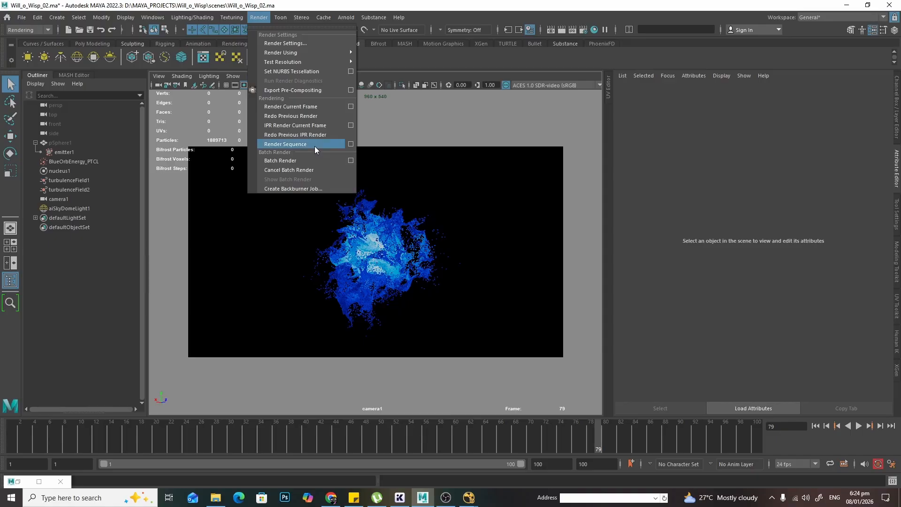
pyautogui.click(353, 143)
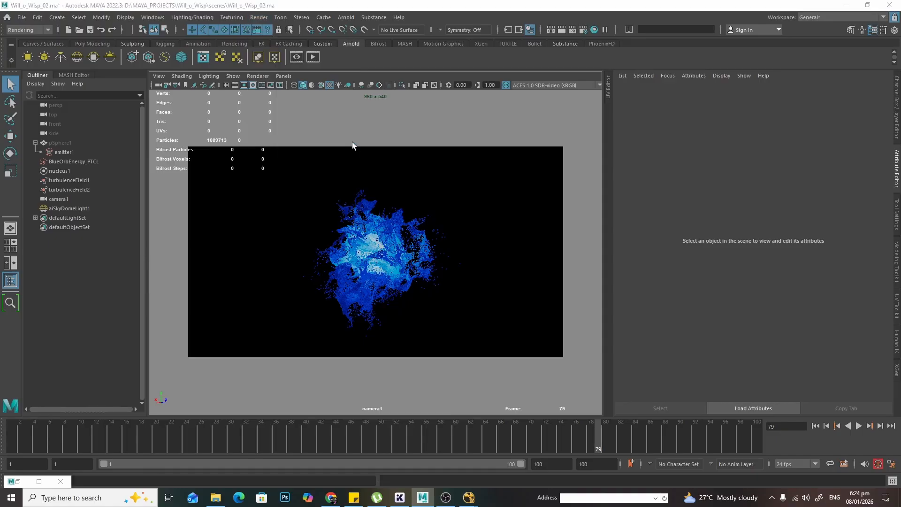
pyautogui.moveTo(185, 43); pyautogui.dragTo(577, 155)
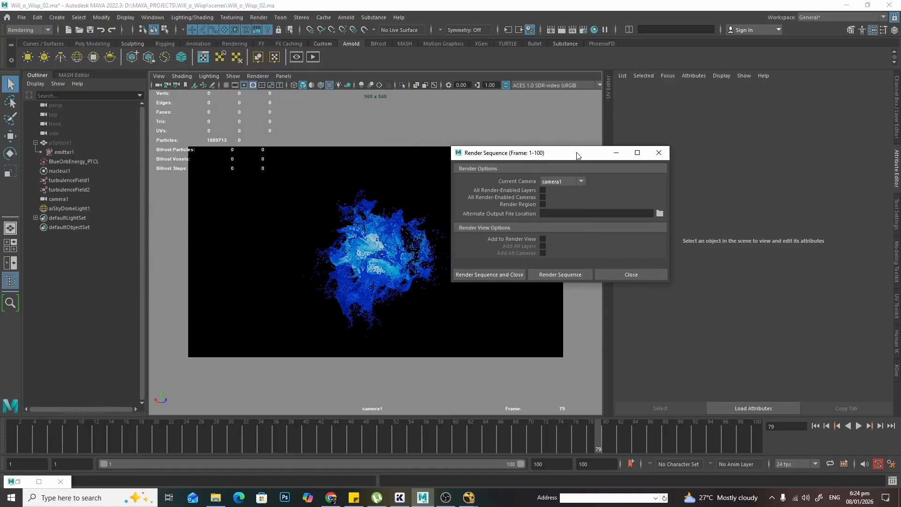
pyautogui.click(570, 183)
pyautogui.click(630, 182)
# - Set the alternate output file location to the images/Render folder and start rendering the sequence
pyautogui.click(659, 212)
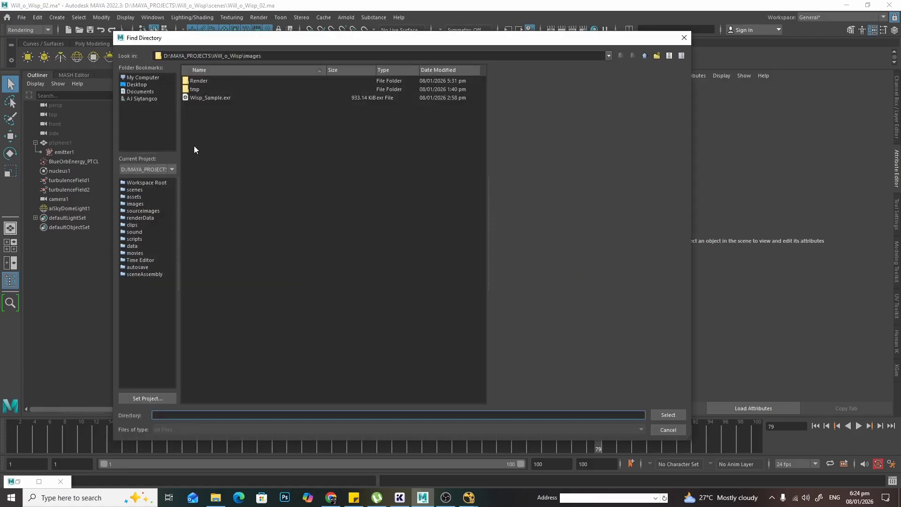
pyautogui.doubleClick(209, 81)
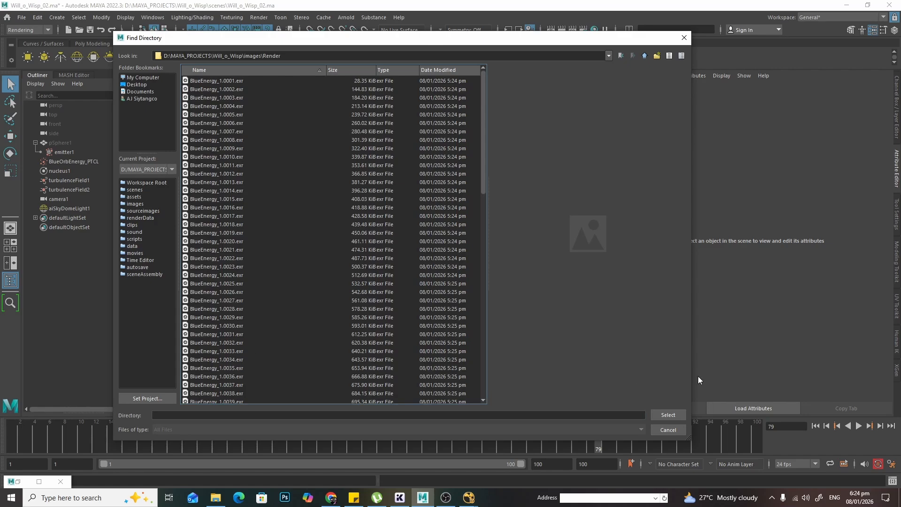
pyautogui.click(667, 415)
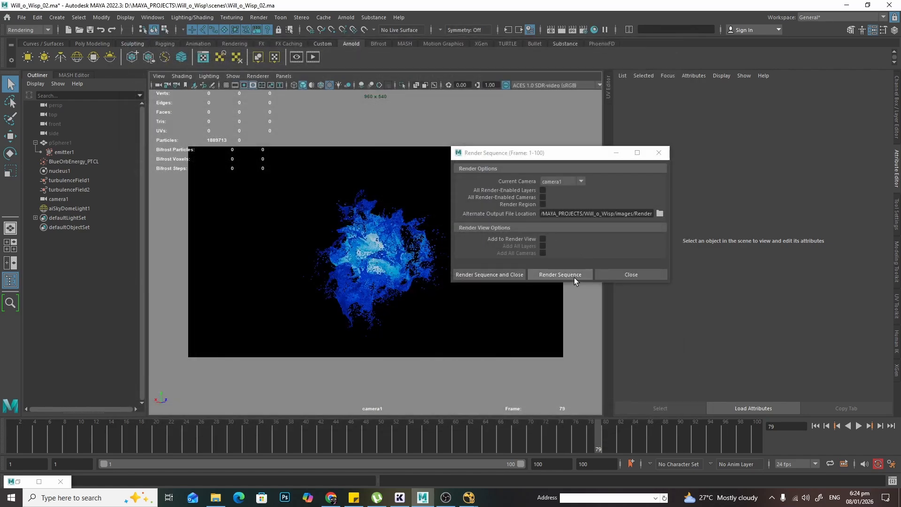
pyautogui.click(652, 274)
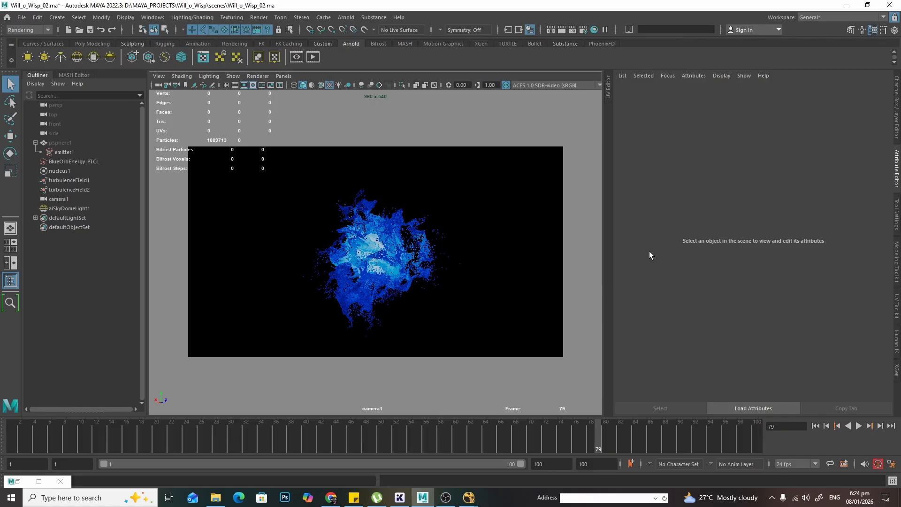